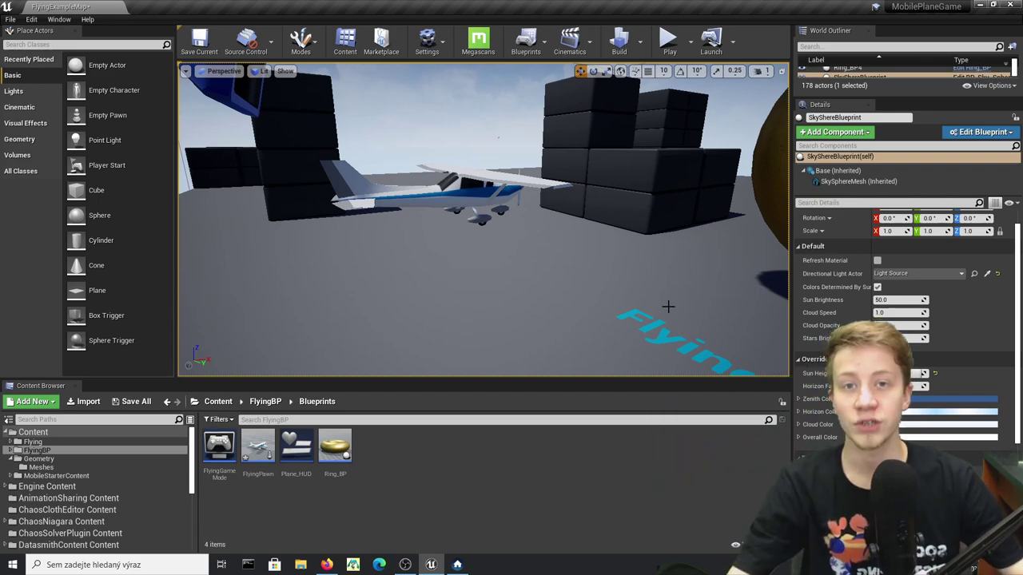
Play the finished plane game in the viewport, trying the on-screen joystick and the vertical slider.
{"action": "key", "text": "alt+p"}
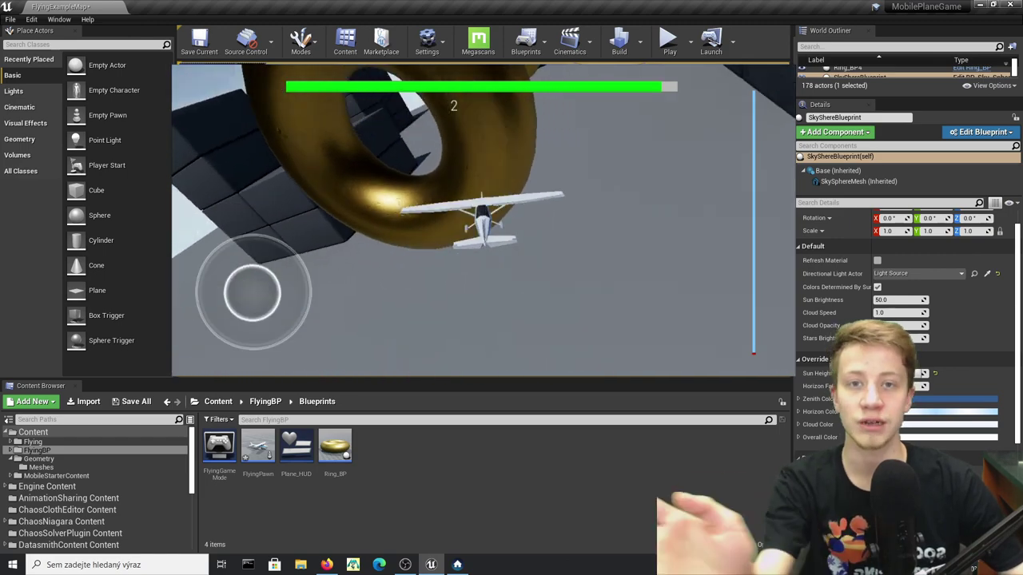
{"action": "mouse_move", "coordinate": [252, 292]}
{"action": "left_mouse_down"}
{"action": "mouse_move", "coordinate": [205, 312]}
{"action": "mouse_move", "coordinate": [240, 288]}
{"action": "mouse_move", "coordinate": [305, 269]}
{"action": "mouse_move", "coordinate": [311, 292]}
{"action": "mouse_move", "coordinate": [277, 336]}
{"action": "mouse_move", "coordinate": [266, 312]}
{"action": "mouse_move", "coordinate": [265, 343]}
{"action": "mouse_move", "coordinate": [249, 297]}
{"action": "mouse_move", "coordinate": [308, 245]}
{"action": "mouse_move", "coordinate": [276, 324]}
{"action": "mouse_move", "coordinate": [281, 342]}
{"action": "left_mouse_up"}
{"action": "left_click", "coordinate": [754, 288]}
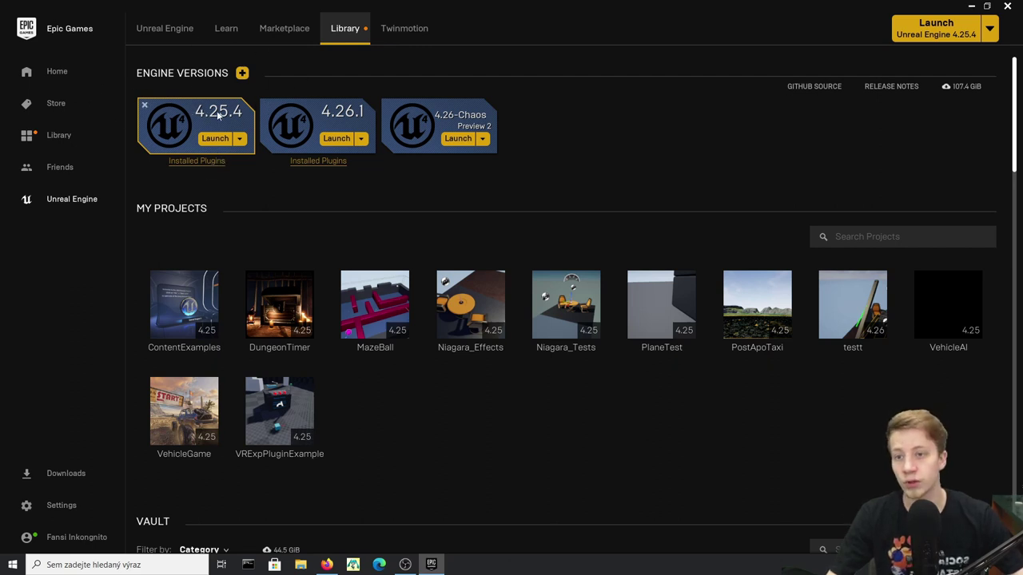
Launch Unreal Engine 4.25.4 and choose the Flying template from the Games category for a new project.
{"action": "left_click", "coordinate": [212, 139]}
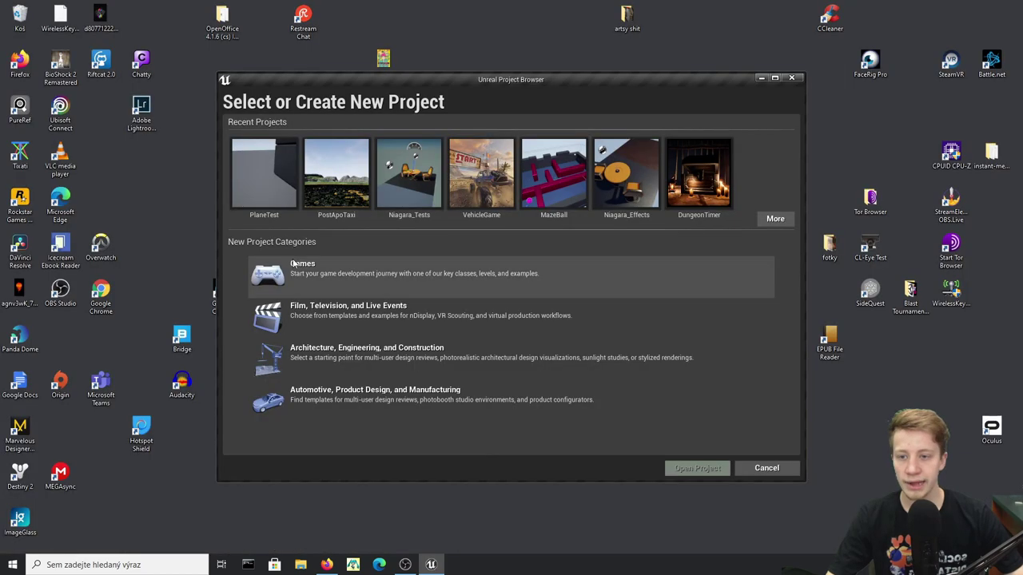
{"action": "double_click", "coordinate": [296, 265]}
{"action": "left_click", "coordinate": [328, 145]}
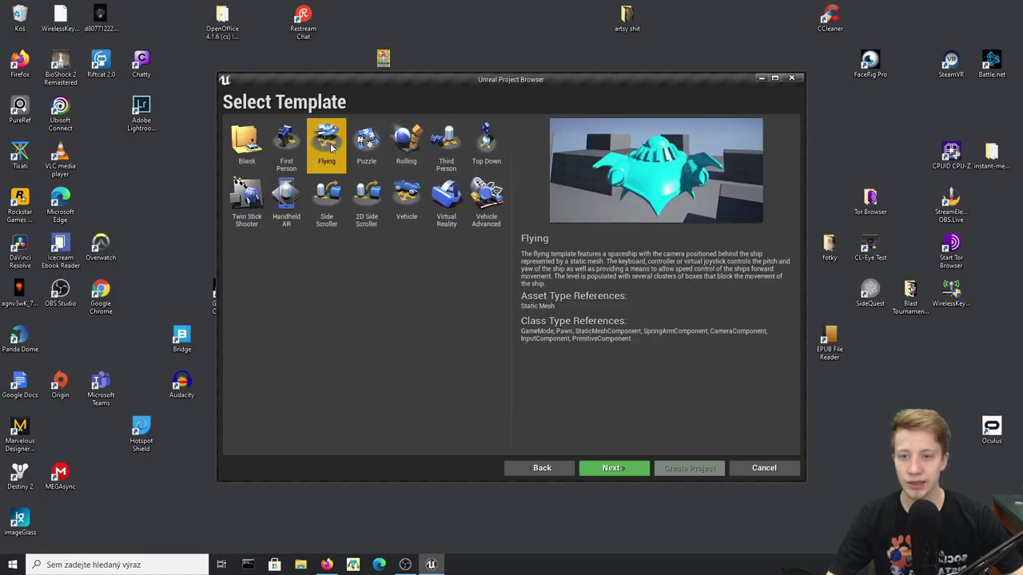
{"action": "left_click", "coordinate": [626, 471]}
Keep the project as Blueprint, target Mobile / Tablet, and set the performance to Scalable 3D or 2D.
{"action": "left_click", "coordinate": [294, 164]}
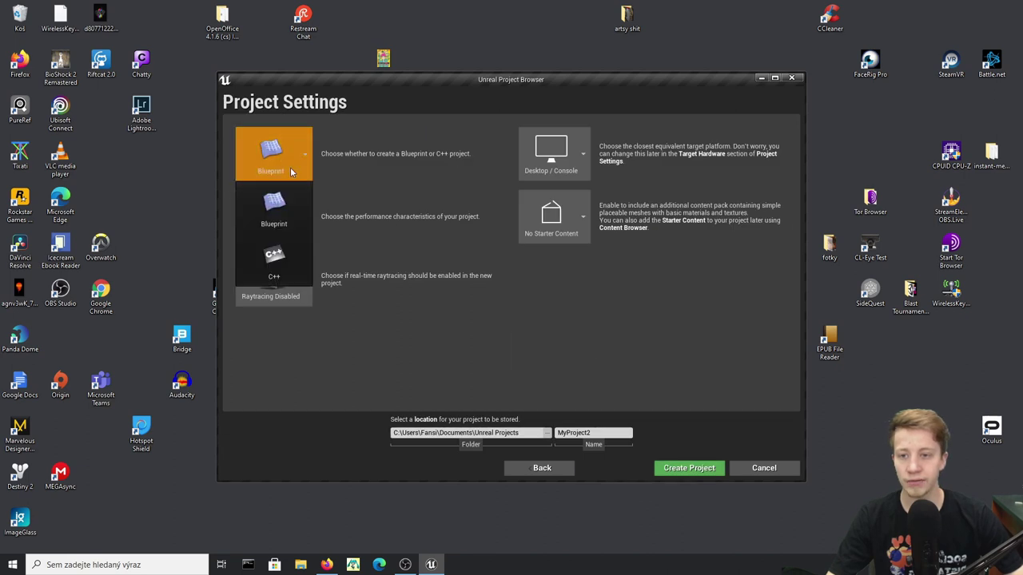
{"action": "left_click", "coordinate": [331, 165]}
{"action": "left_click", "coordinate": [552, 152]}
{"action": "left_click", "coordinate": [550, 260]}
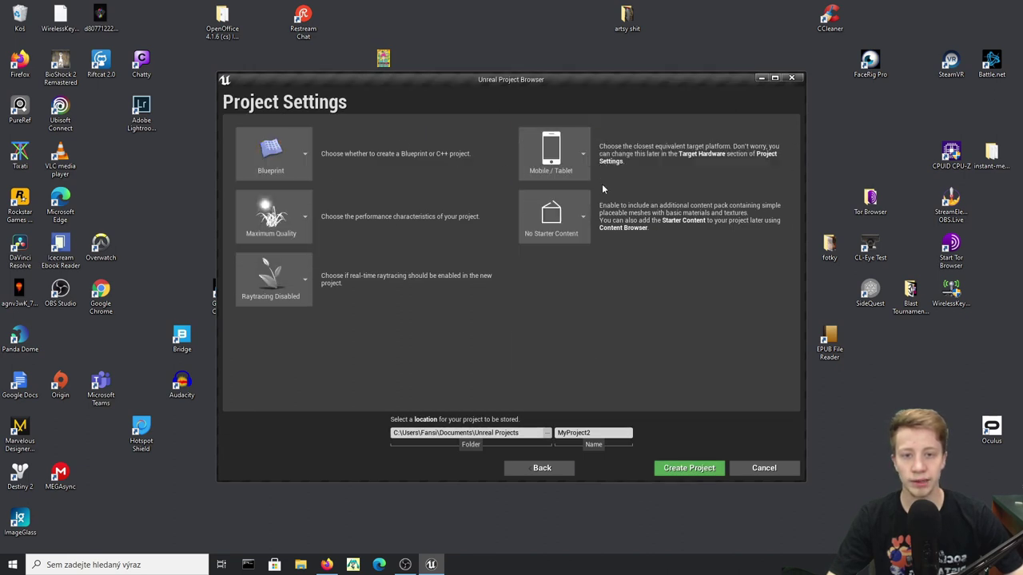
{"action": "left_click", "coordinate": [365, 215]}
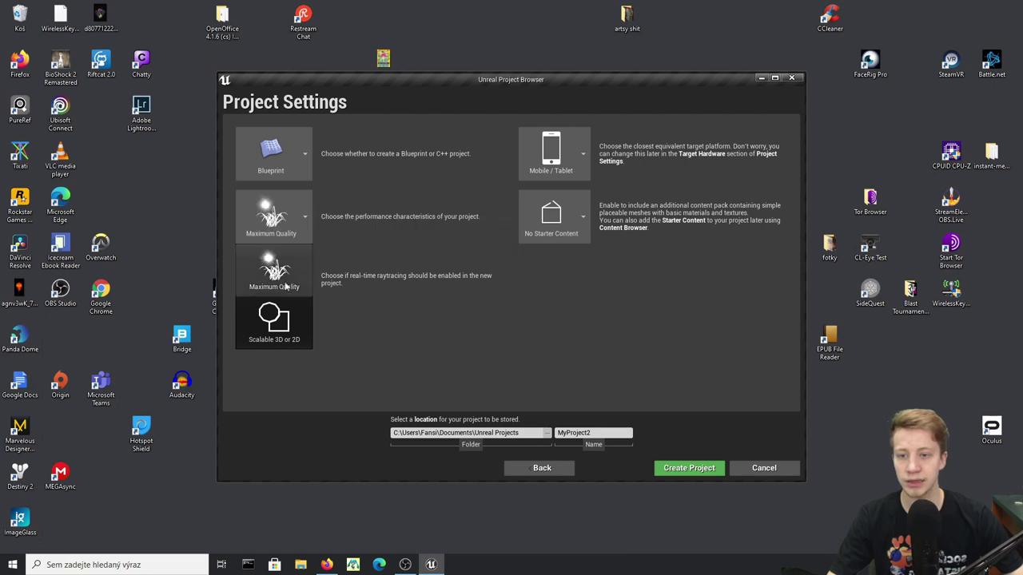
{"action": "left_click", "coordinate": [286, 331]}
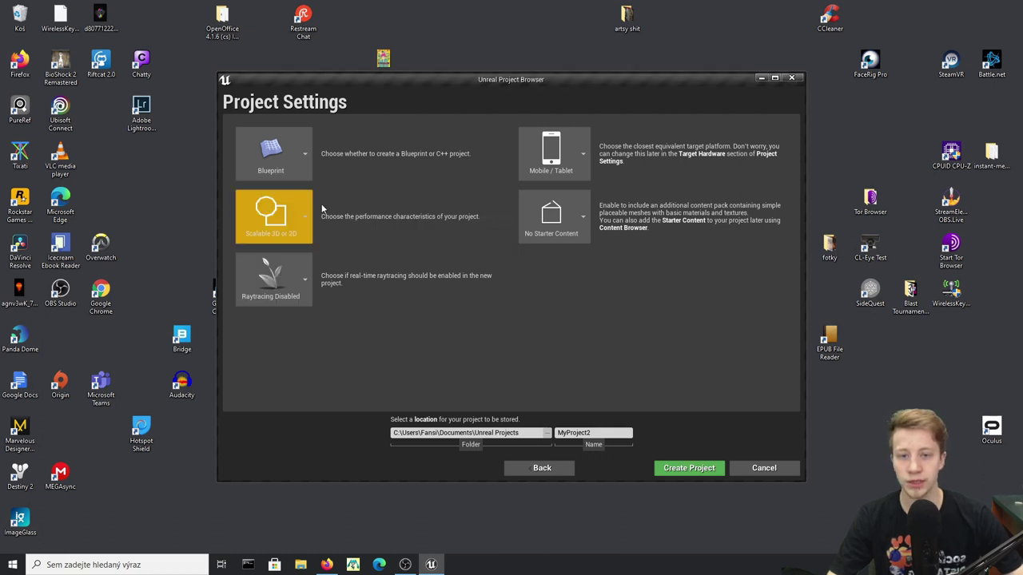
Keep raytracing disabled and include the starter content in the new project.
{"action": "left_click", "coordinate": [276, 295]}
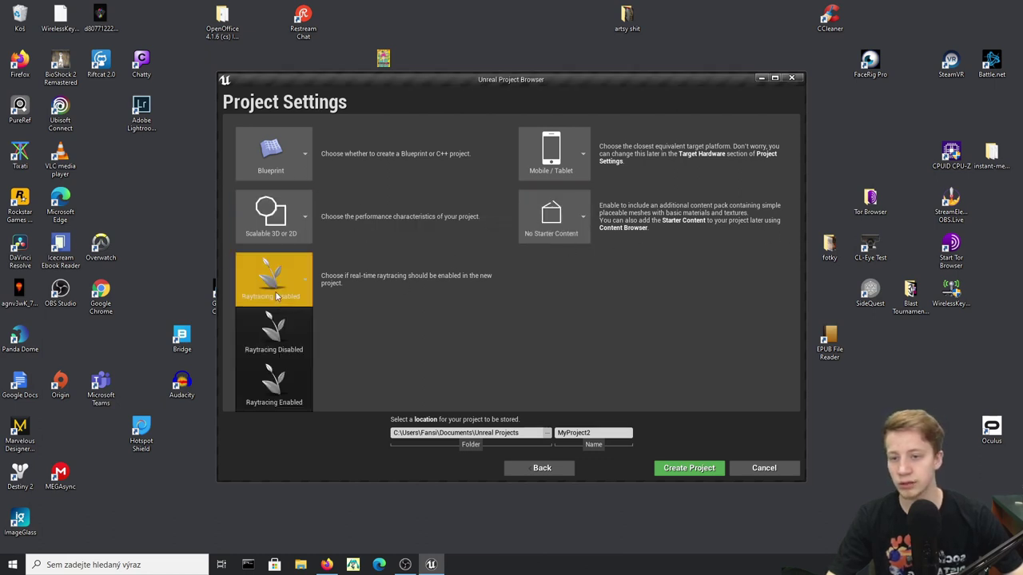
{"action": "left_click", "coordinate": [273, 331]}
{"action": "left_click", "coordinate": [552, 214]}
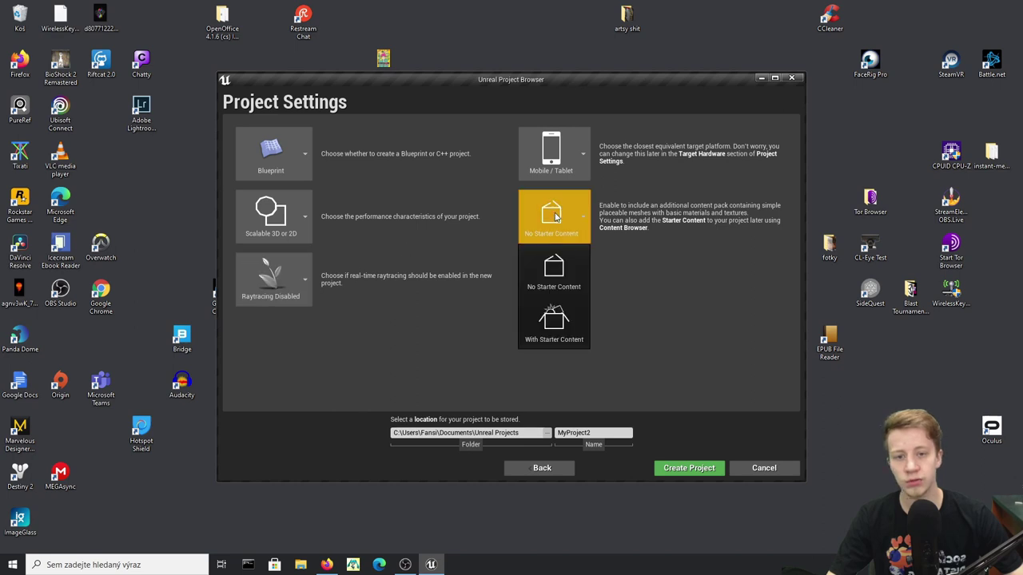
{"action": "left_click", "coordinate": [562, 343]}
{"action": "left_click", "coordinate": [583, 226]}
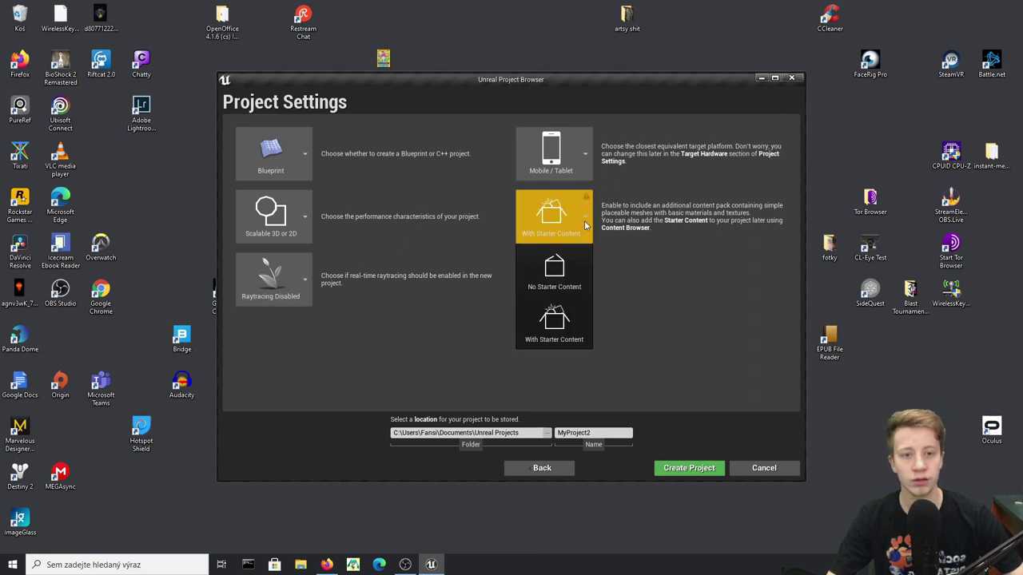
{"action": "left_click", "coordinate": [698, 282]}
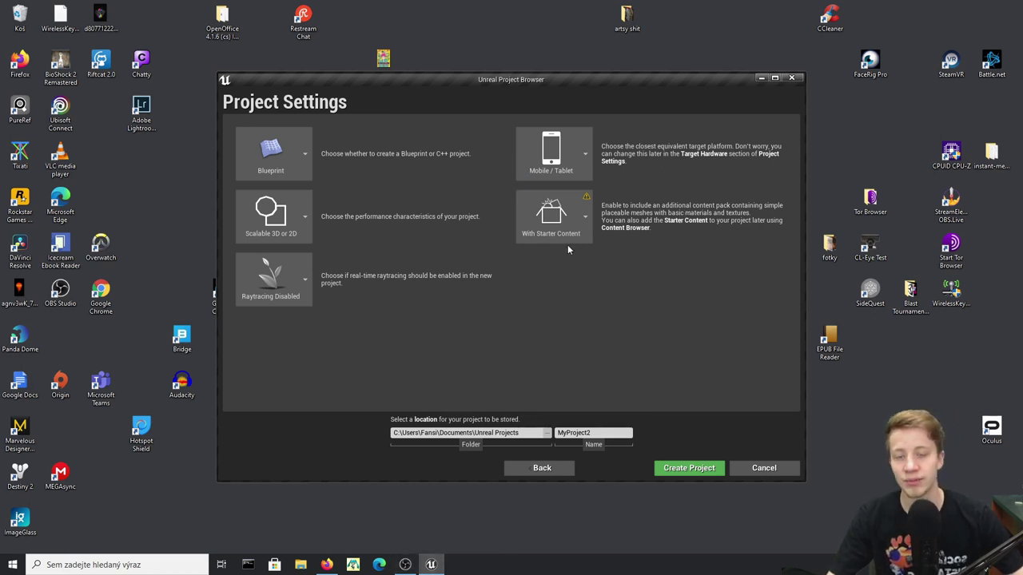
Name the project MobilePlaneGame and create it.
{"action": "left_click", "coordinate": [277, 280]}
{"action": "left_click", "coordinate": [280, 279]}
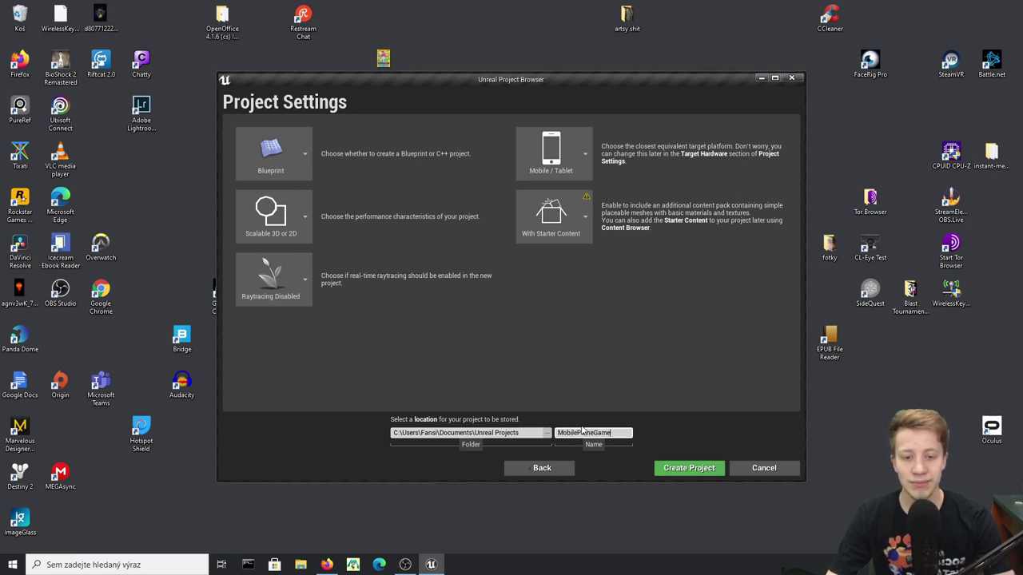
{"action": "left_click", "coordinate": [675, 472]}
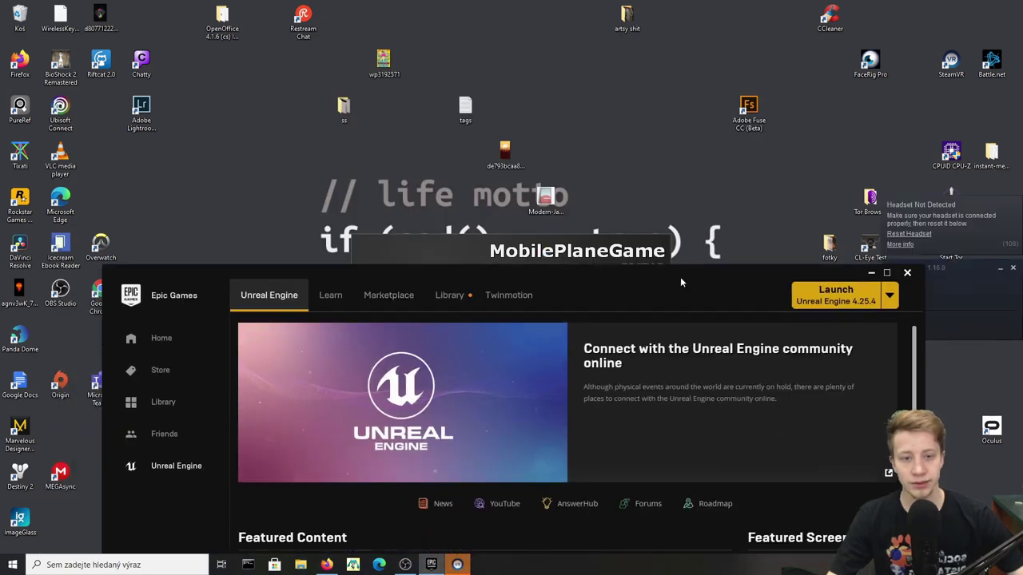
Switch to the Epic Games Launcher and browse the Marketplace's free products filtered to the Android platform.
{"action": "left_click_drag", "start_coordinate": [682, 274], "coordinate": [699, 8]}
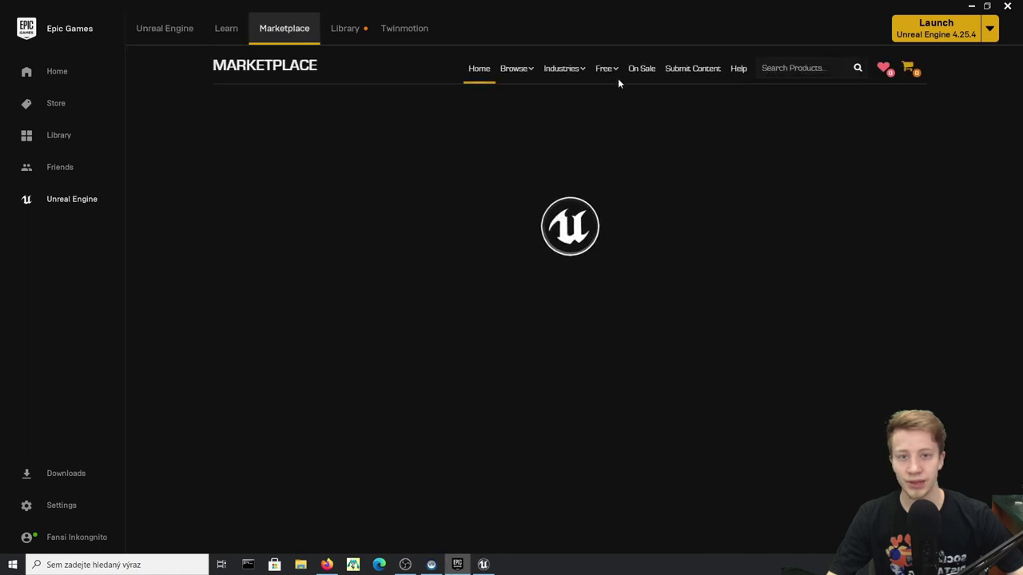
{"action": "mouse_move", "coordinate": [602, 72]}
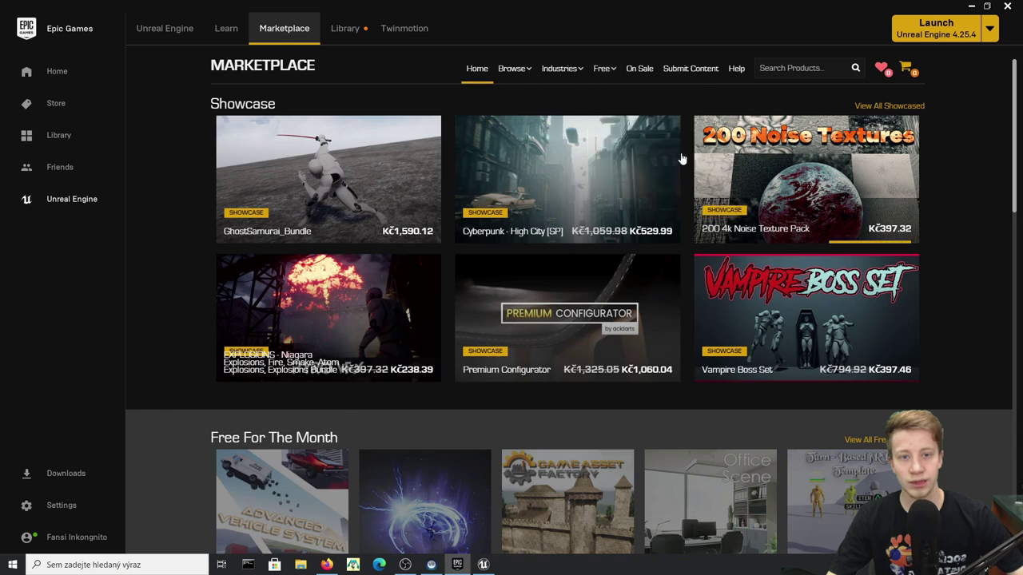
{"action": "left_click", "coordinate": [606, 72]}
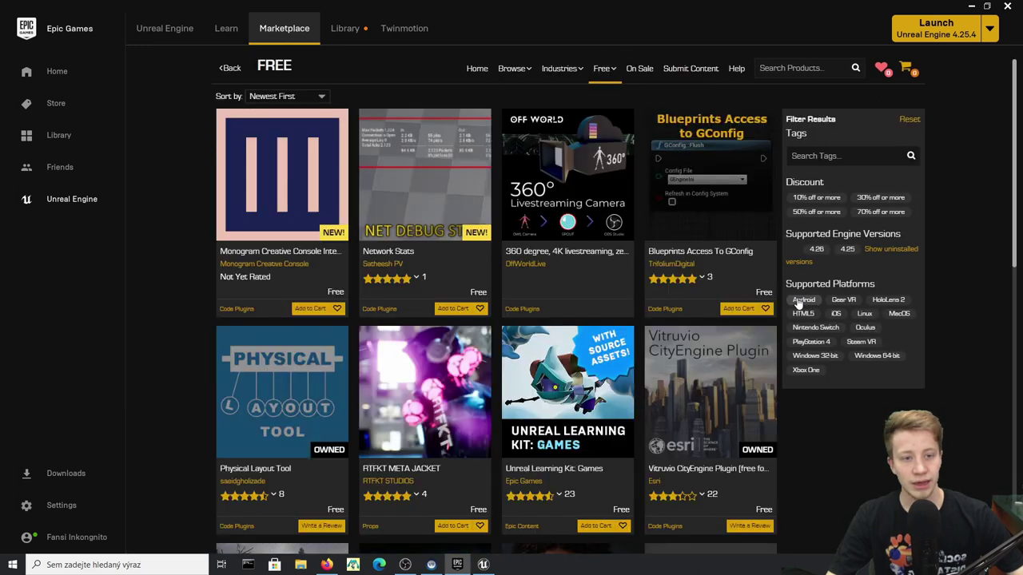
{"action": "left_click", "coordinate": [817, 299]}
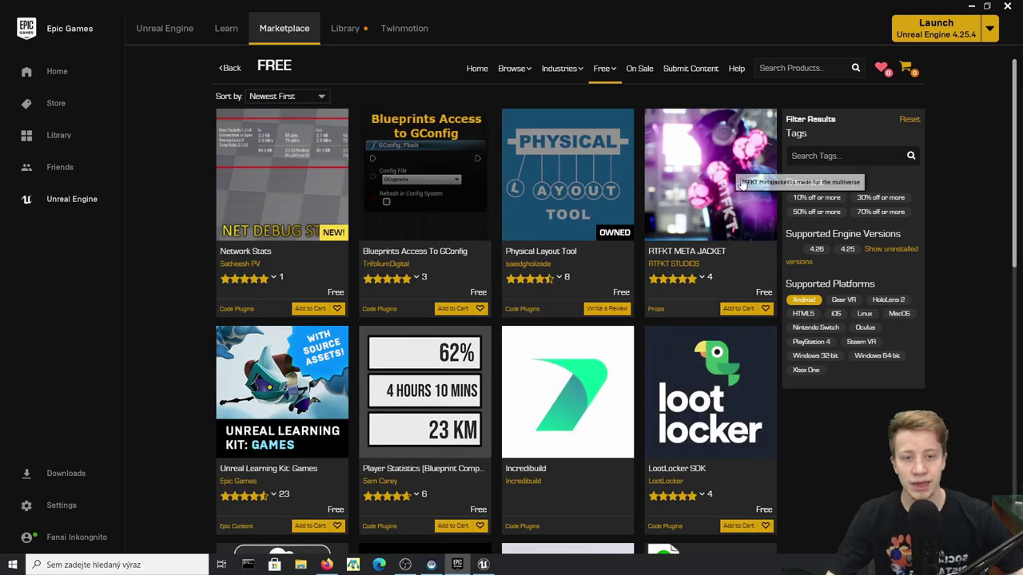
{"action": "scroll", "coordinate": [138, 217], "scroll_direction": "down", "scroll_amount": 3}
{"action": "scroll", "coordinate": [639, 376], "scroll_direction": "down", "scroll_amount": 5}
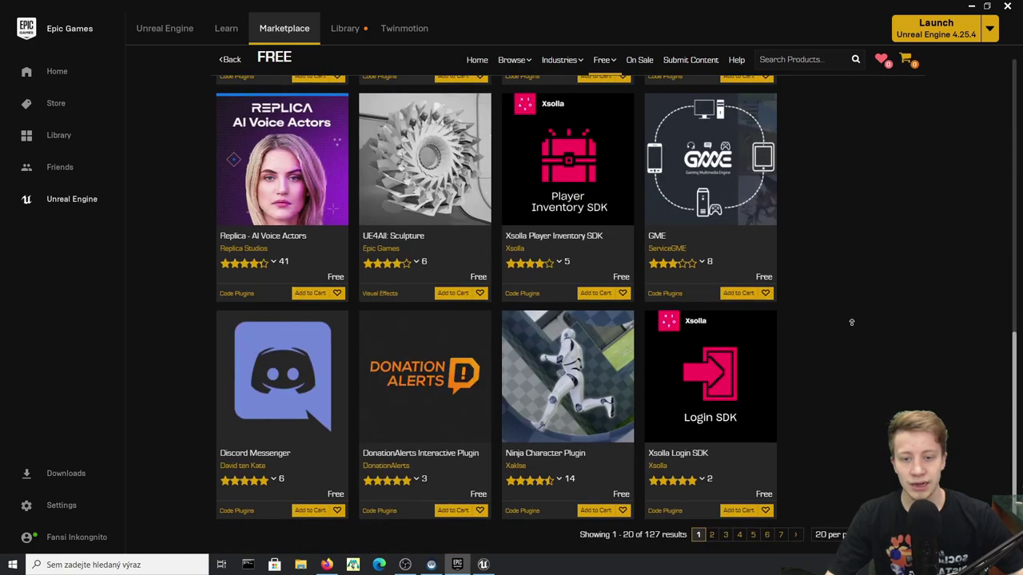
{"action": "scroll", "coordinate": [850, 319], "scroll_direction": "up", "scroll_amount": 10}
Narrow the free Android products to the Environments tag and look through them.
{"action": "left_click", "coordinate": [827, 154]}
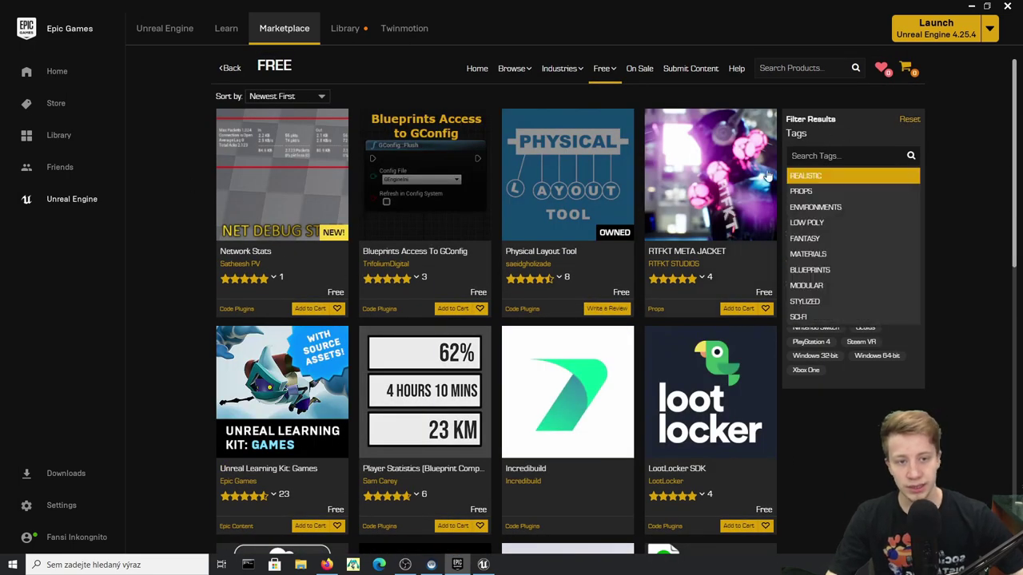
{"action": "left_click", "coordinate": [815, 207]}
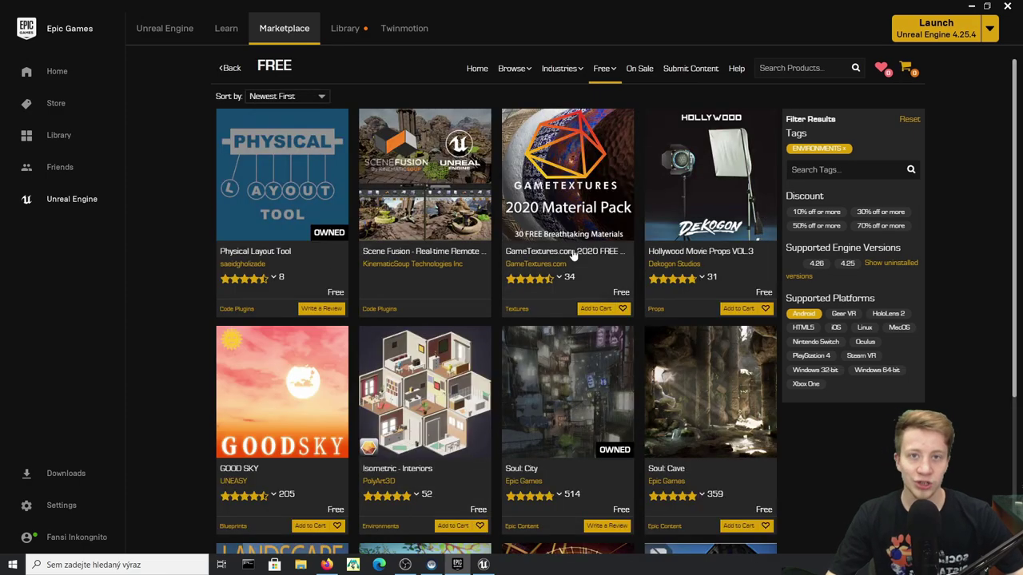
{"action": "scroll", "coordinate": [483, 213], "scroll_direction": "down", "scroll_amount": 3}
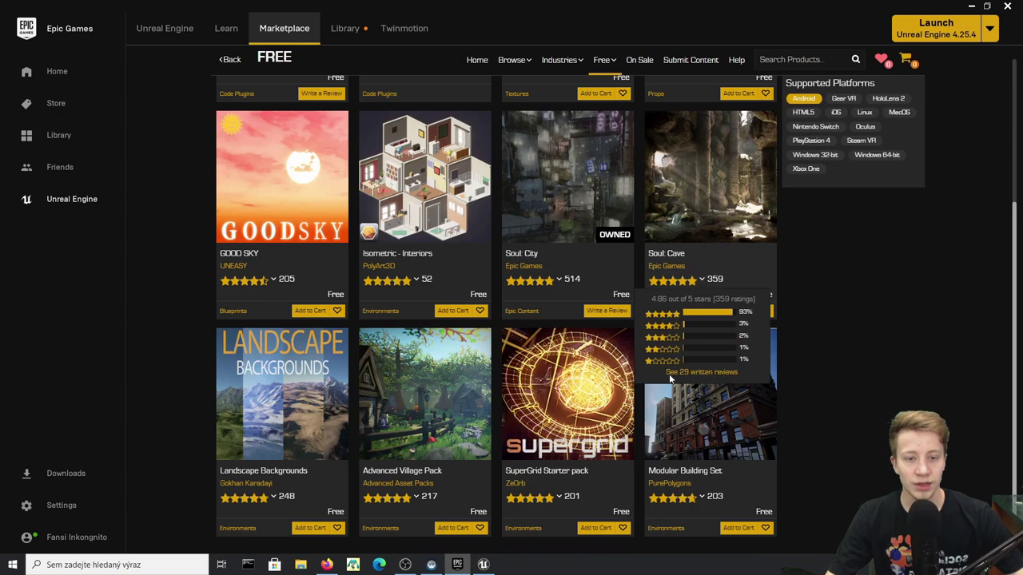
Open the Modular Building Set product and examine its preview images and technical details.
{"action": "left_click", "coordinate": [670, 473]}
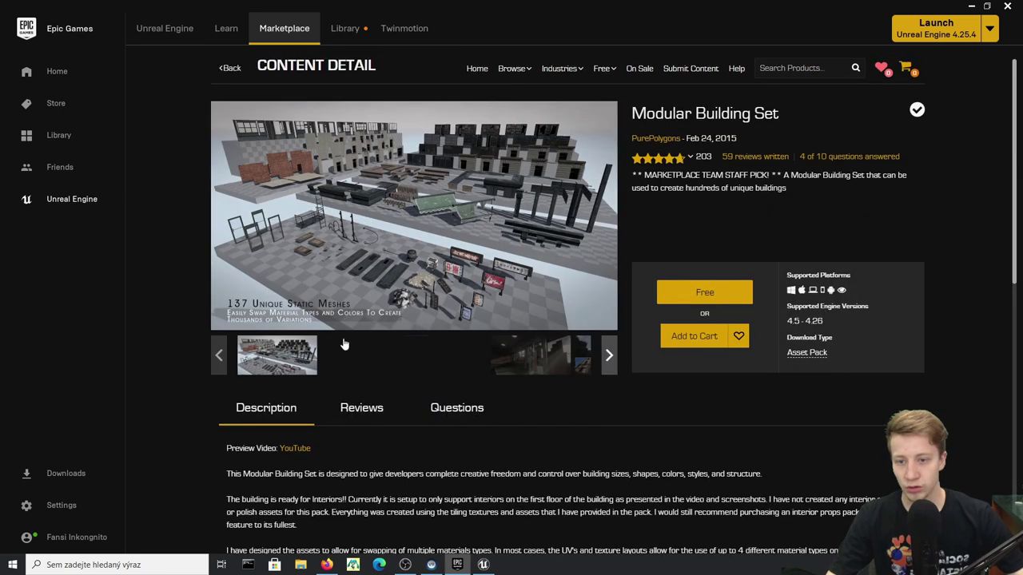
{"action": "left_click", "coordinate": [349, 355]}
{"action": "left_click", "coordinate": [447, 362]}
{"action": "left_click", "coordinate": [568, 371]}
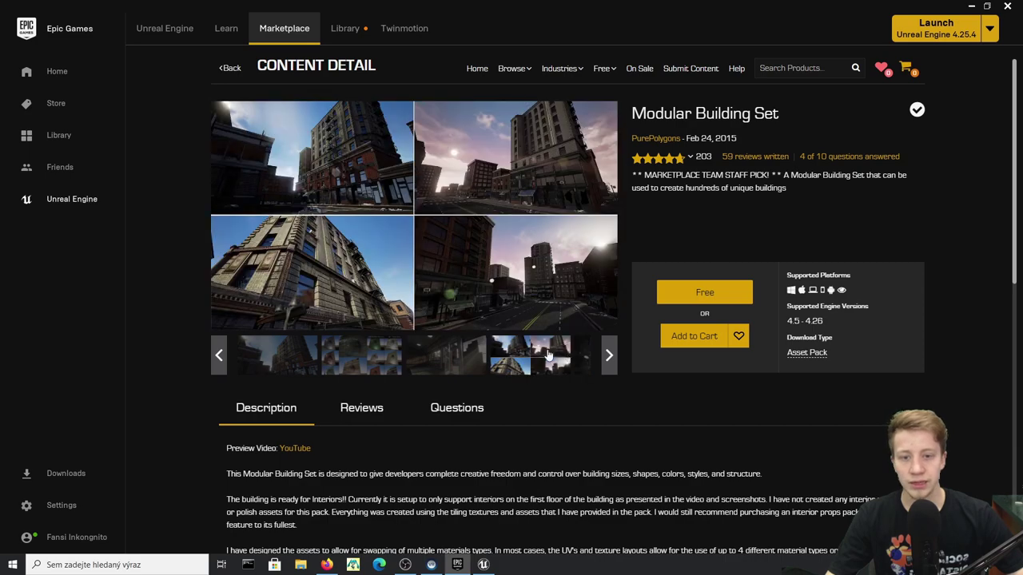
{"action": "scroll", "coordinate": [496, 301], "scroll_direction": "down", "scroll_amount": 8}
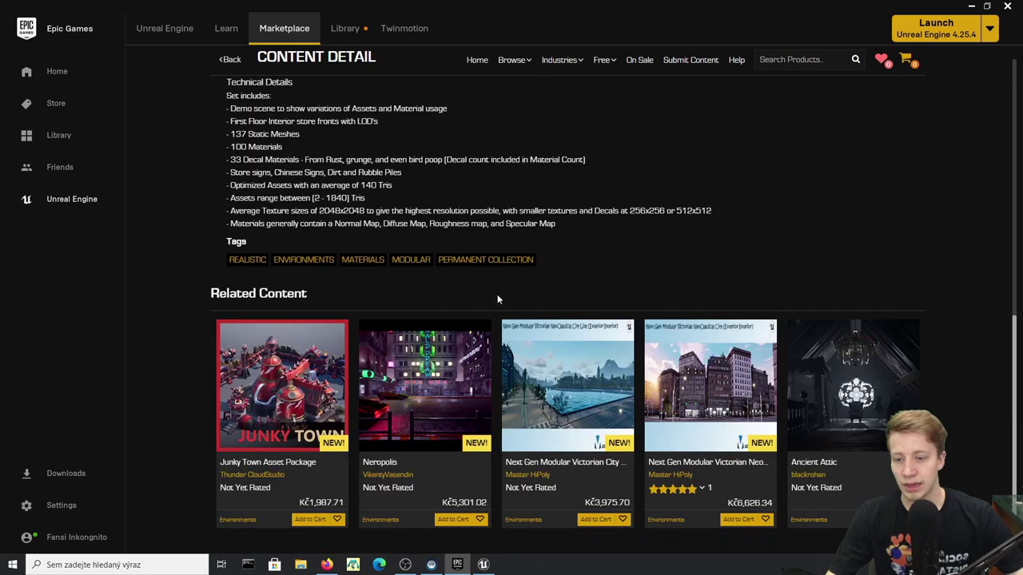
{"action": "scroll", "coordinate": [497, 294], "scroll_direction": "up", "scroll_amount": 3}
{"action": "left_click_drag", "start_coordinate": [403, 424], "coordinate": [557, 438]}
{"action": "left_click_drag", "start_coordinate": [472, 429], "coordinate": [486, 428]}
{"action": "double_click", "coordinate": [485, 427]}
{"action": "left_click", "coordinate": [489, 425]}
{"action": "scroll", "coordinate": [512, 392], "scroll_direction": "up", "scroll_amount": 5}
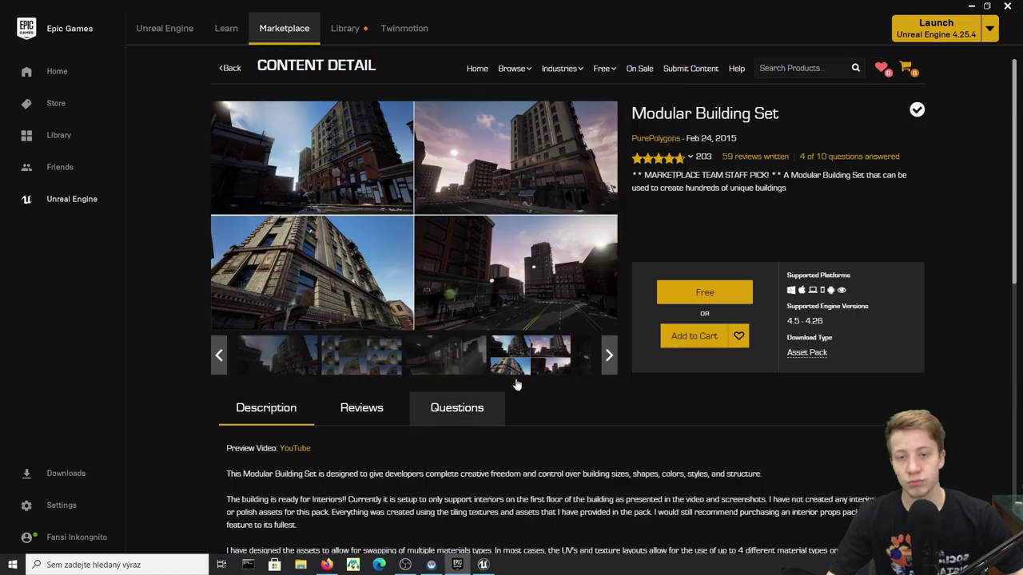
Switch to the Unreal Editor, play the level in the selected viewport to test-fly the default spaceship, and stop the game.
{"action": "left_click", "coordinate": [973, 6]}
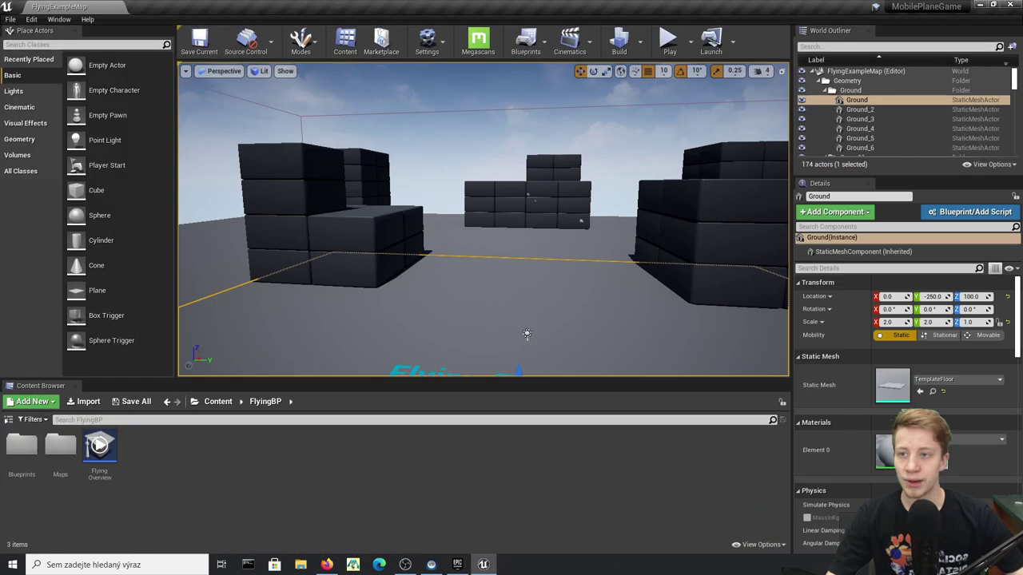
{"action": "right_click_drag", "start_coordinate": [543, 184], "coordinate": [555, 235]}
{"action": "left_click", "coordinate": [670, 42]}
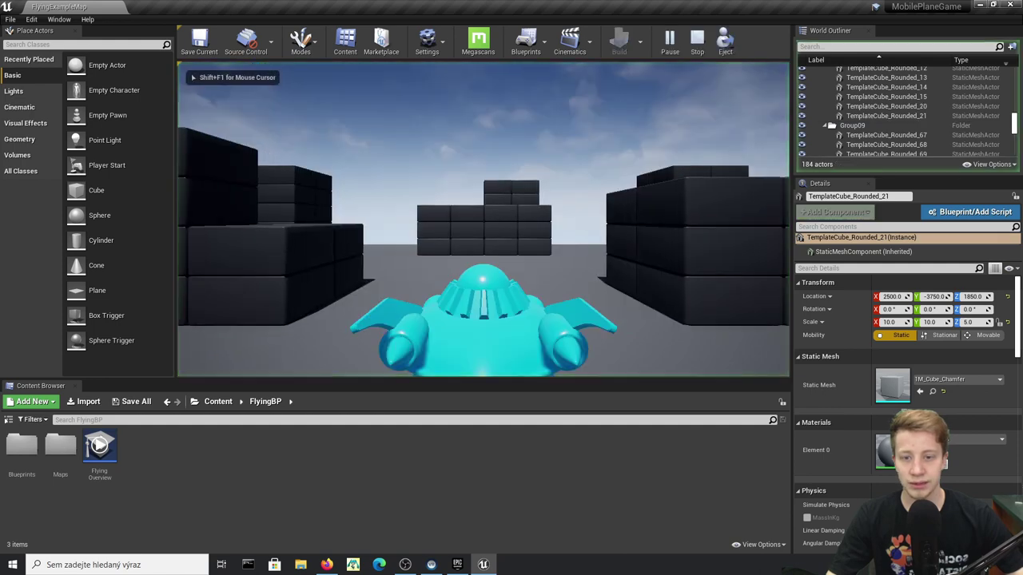
{"action": "key", "text": "s"}
{"action": "key", "text": "d"}
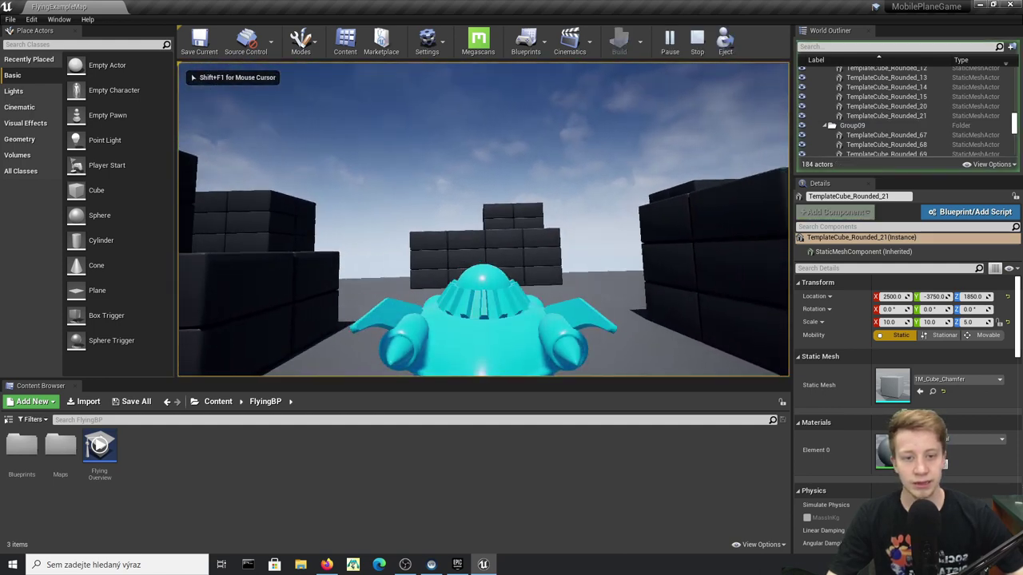
{"action": "key", "text": "s"}
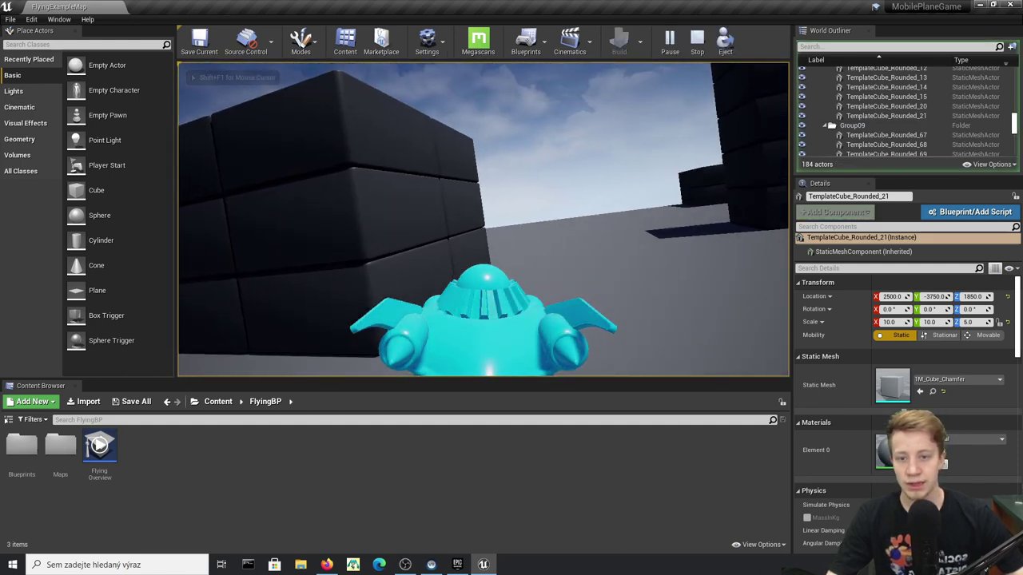
{"action": "key", "text": "a"}
{"action": "key", "text": "Escape"}
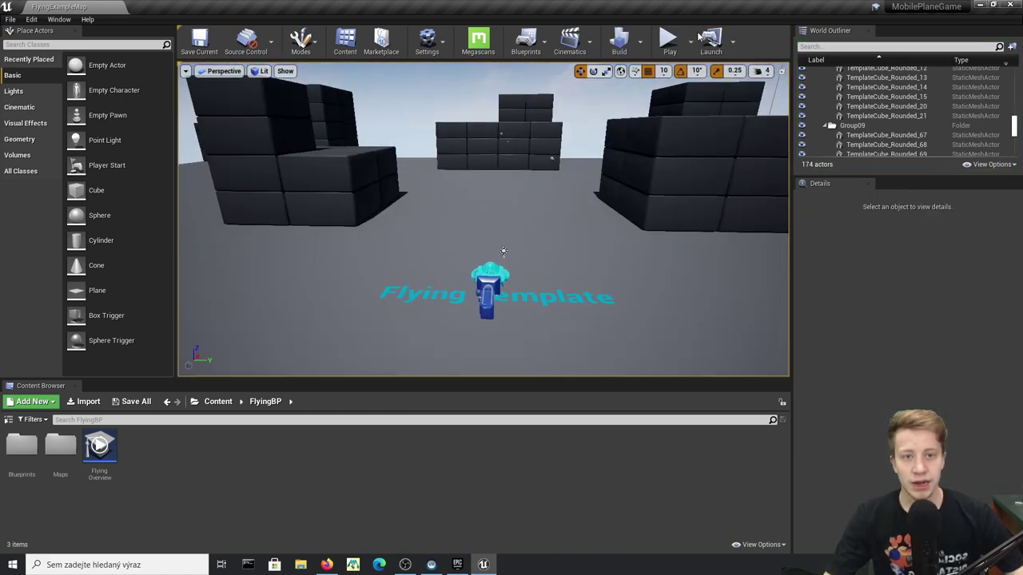
Play the level in Mobile Preview ES3.1, test-fly the spaceship with both on-screen joysticks, and close the preview.
{"action": "left_click", "coordinate": [690, 40]}
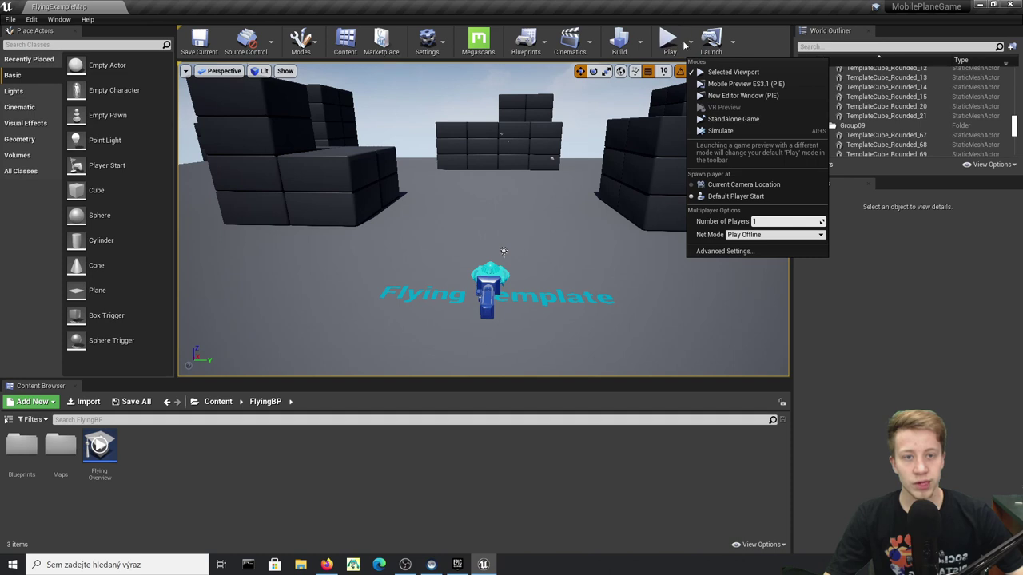
{"action": "left_click", "coordinate": [746, 84]}
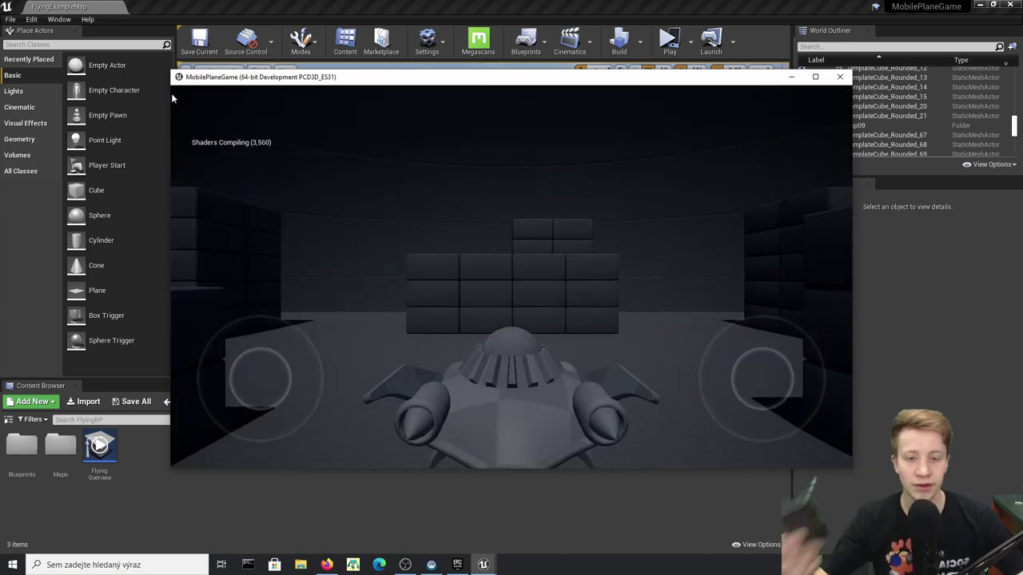
{"action": "mouse_move", "coordinate": [250, 349]}
{"action": "left_mouse_down"}
{"action": "mouse_move", "coordinate": [356, 358]}
{"action": "mouse_move", "coordinate": [429, 339]}
{"action": "left_mouse_up"}
{"action": "mouse_move", "coordinate": [244, 346]}
{"action": "left_mouse_down"}
{"action": "mouse_move", "coordinate": [172, 470]}
{"action": "mouse_move", "coordinate": [315, 471]}
{"action": "mouse_move", "coordinate": [351, 440]}
{"action": "left_mouse_up"}
{"action": "mouse_move", "coordinate": [772, 400]}
{"action": "left_mouse_down"}
{"action": "mouse_move", "coordinate": [633, 403]}
{"action": "mouse_move", "coordinate": [410, 377]}
{"action": "left_mouse_up"}
{"action": "mouse_move", "coordinate": [241, 343]}
{"action": "left_mouse_down"}
{"action": "mouse_move", "coordinate": [366, 467]}
{"action": "mouse_move", "coordinate": [632, 468]}
{"action": "left_mouse_up"}
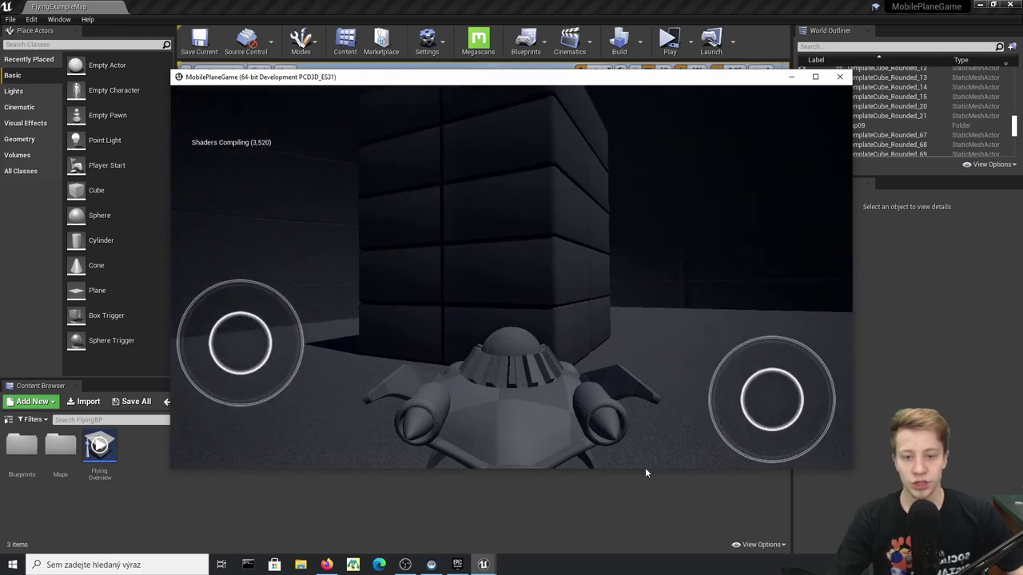
{"action": "left_click", "coordinate": [505, 481]}
{"action": "left_click", "coordinate": [485, 564]}
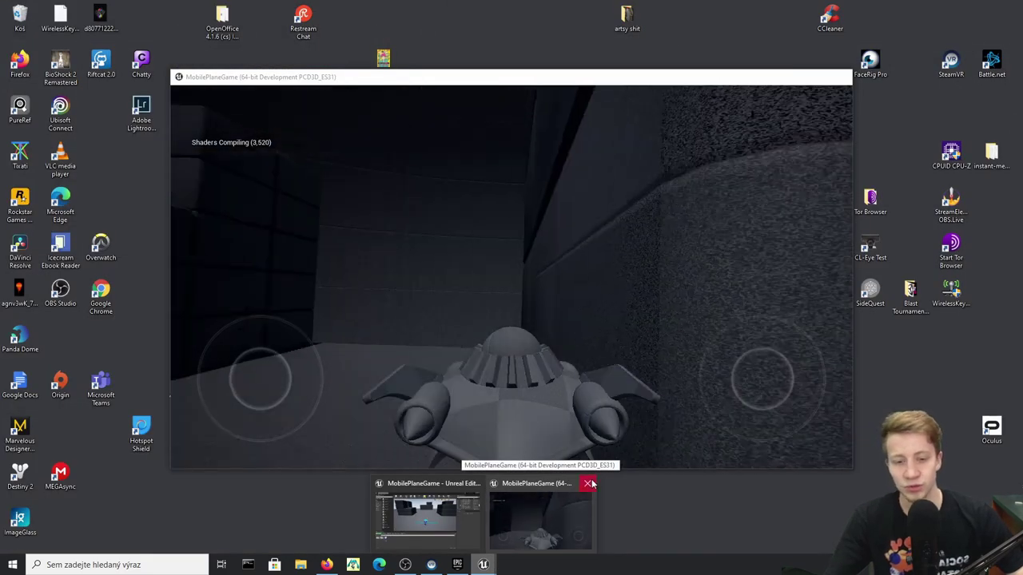
{"action": "left_click", "coordinate": [587, 483]}
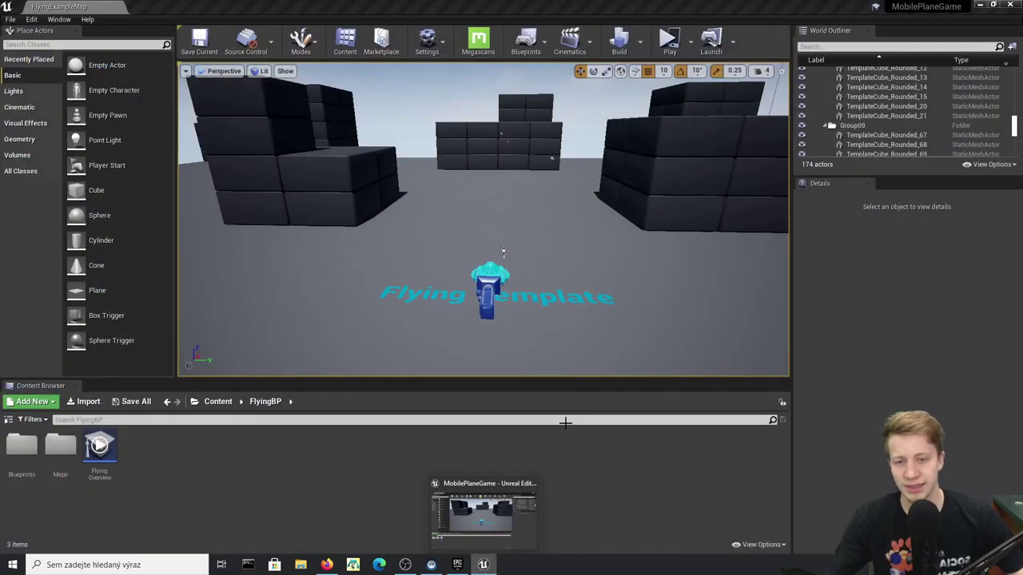
Show the Airplane model and Plane_diffuse texture files in the Textures folder in File Explorer.
{"action": "right_click_drag", "start_coordinate": [512, 274], "coordinate": [502, 270]}
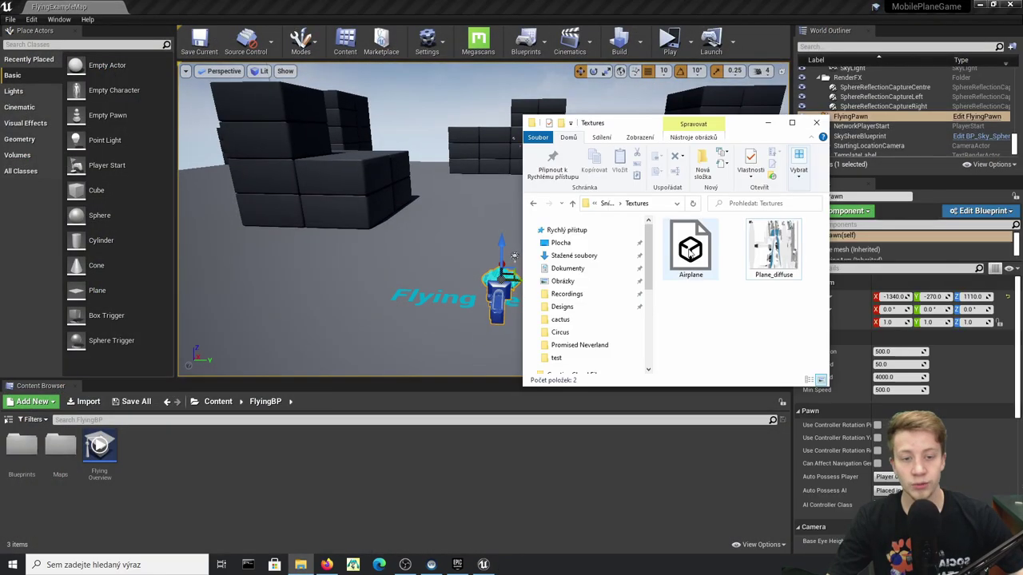
{"action": "left_click", "coordinate": [691, 251]}
{"action": "left_click", "coordinate": [776, 274]}
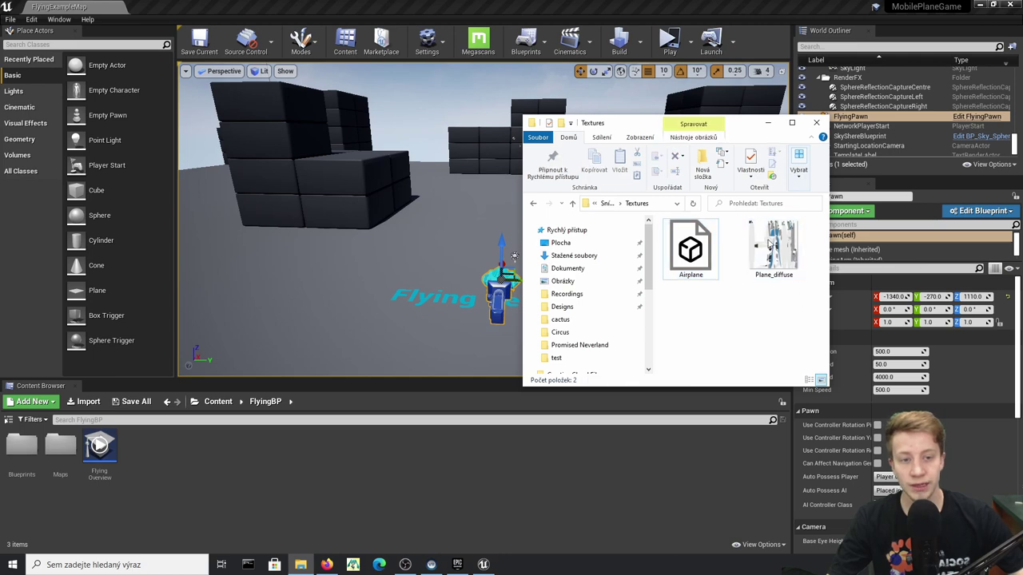
Switch to Firefox, examine the Low Poly Plane model and its description on Sketchfab, and return to the Textures folder.
{"action": "mouse_move", "coordinate": [328, 568]}
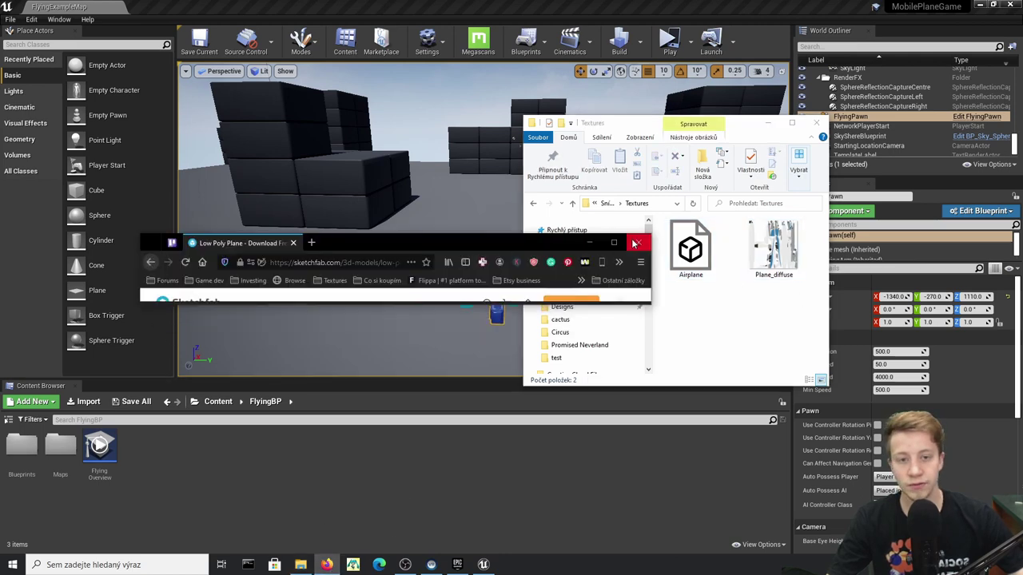
{"action": "left_click", "coordinate": [536, 334]}
{"action": "scroll", "coordinate": [714, 411], "scroll_direction": "down", "scroll_amount": 3}
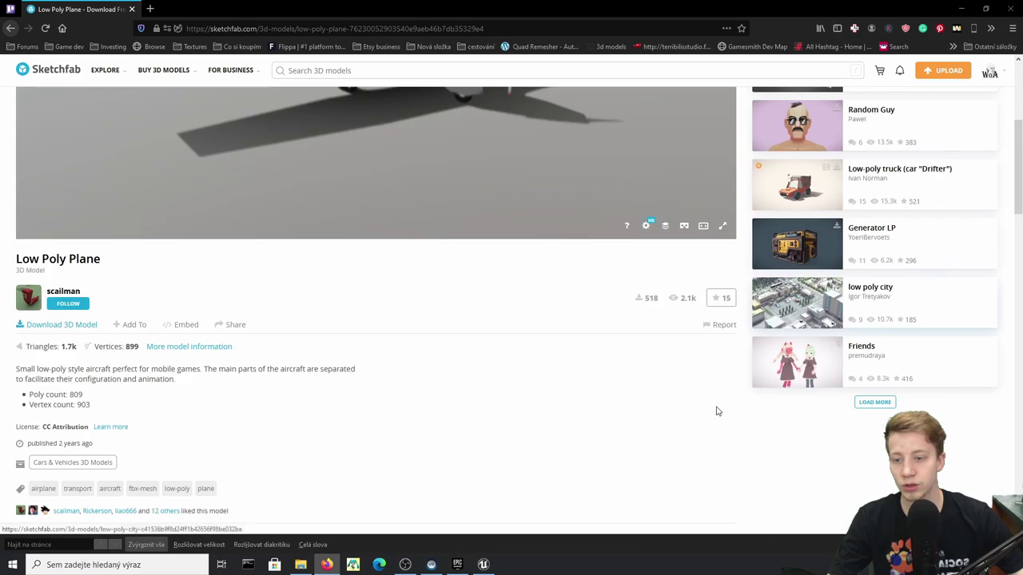
{"action": "scroll", "coordinate": [440, 343], "scroll_direction": "up", "scroll_amount": 2}
{"action": "scroll", "coordinate": [735, 255], "scroll_direction": "down", "scroll_amount": 1}
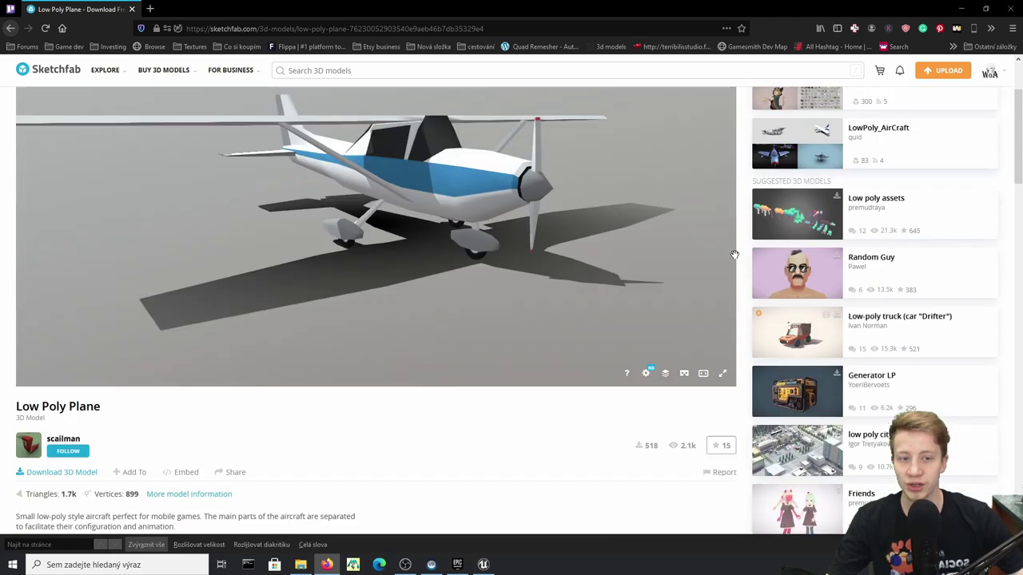
{"action": "scroll", "coordinate": [571, 137], "scroll_direction": "up", "scroll_amount": 2}
{"action": "left_click_drag", "start_coordinate": [622, 5], "coordinate": [633, 390]}
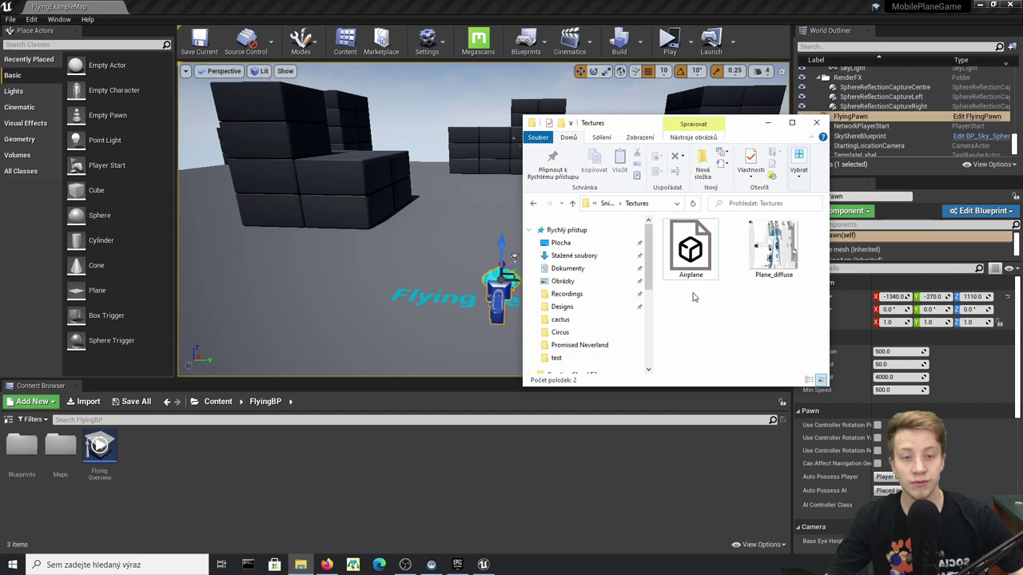
{"action": "left_click_drag", "start_coordinate": [694, 297], "coordinate": [788, 262]}
{"action": "left_click", "coordinate": [670, 293]}
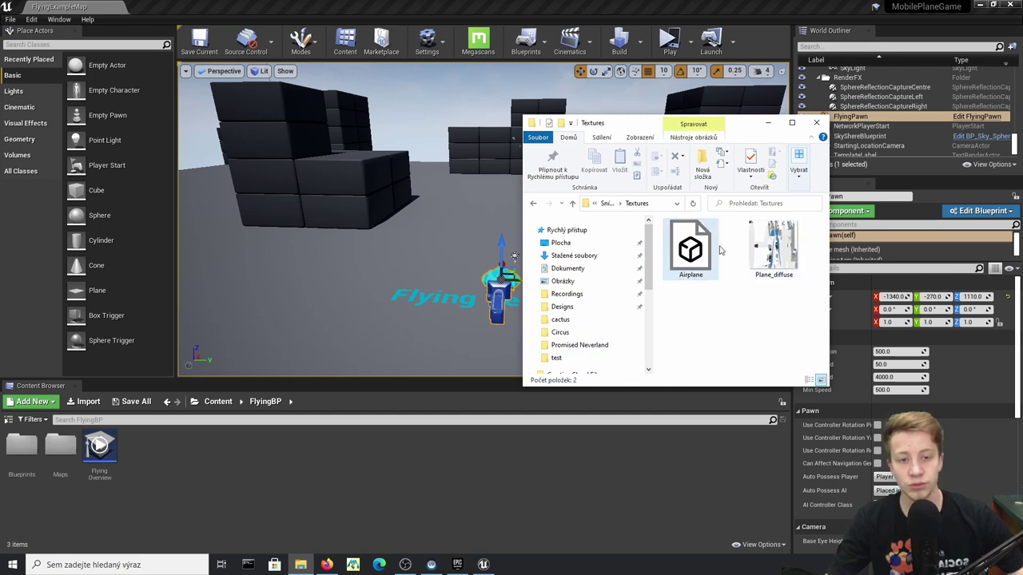
Create a folder named Assets inside the FlyingBP content folder and open it.
{"action": "right_click", "coordinate": [165, 483]}
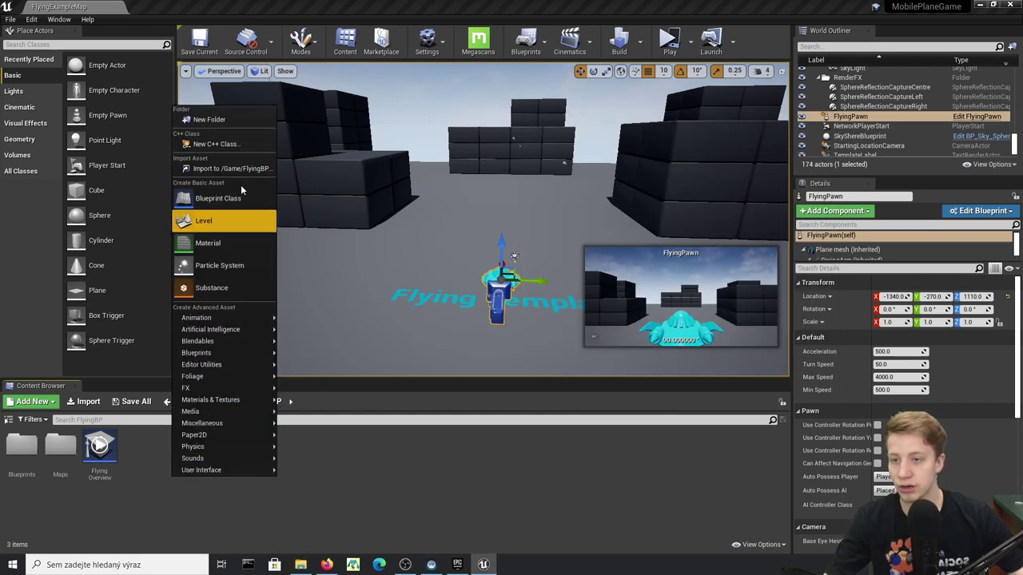
{"action": "left_click", "coordinate": [198, 120]}
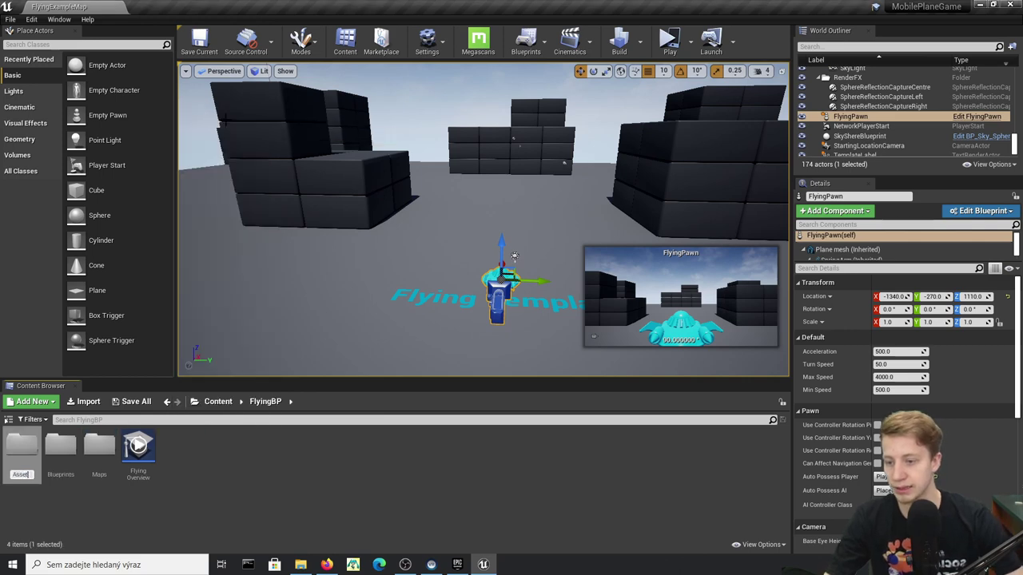
{"action": "left_click", "coordinate": [32, 419]}
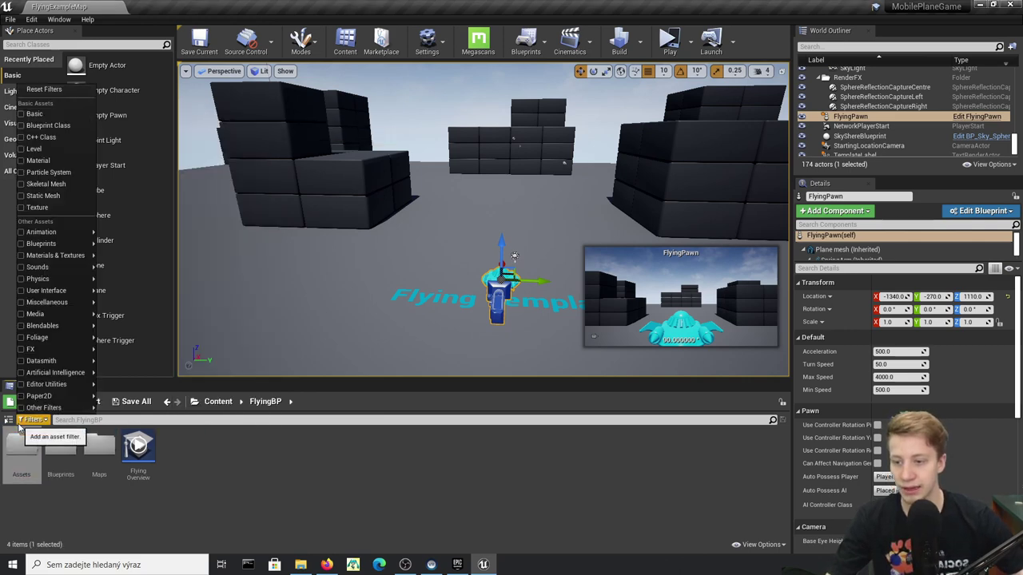
{"action": "left_click", "coordinate": [5, 470]}
{"action": "double_click", "coordinate": [6, 470]}
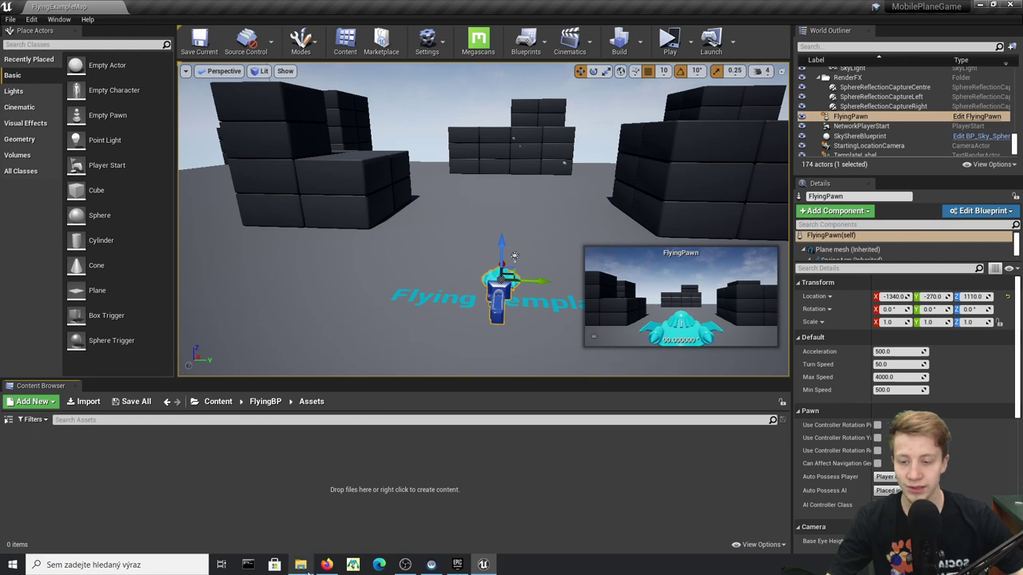
Import the Airplane FBX from the Textures folder into Assets as static meshes with Combine Meshes off, applying the settings to all.
{"action": "left_click", "coordinate": [301, 565]}
{"action": "left_click_drag", "start_coordinate": [546, 408], "coordinate": [338, 528]}
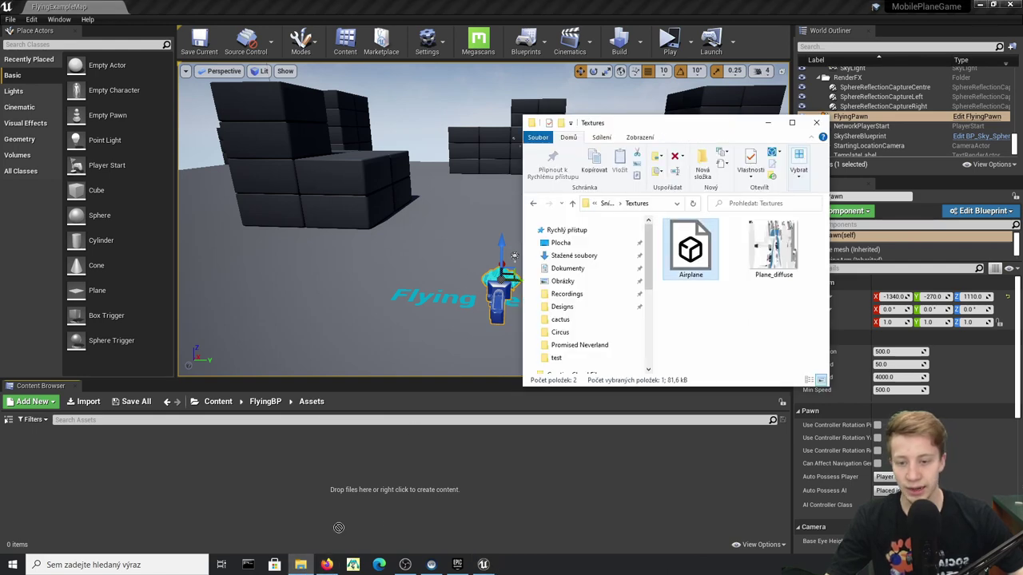
{"action": "left_click_drag", "start_coordinate": [691, 252], "coordinate": [717, 280]}
{"action": "left_click_drag", "start_coordinate": [328, 438], "coordinate": [316, 452]}
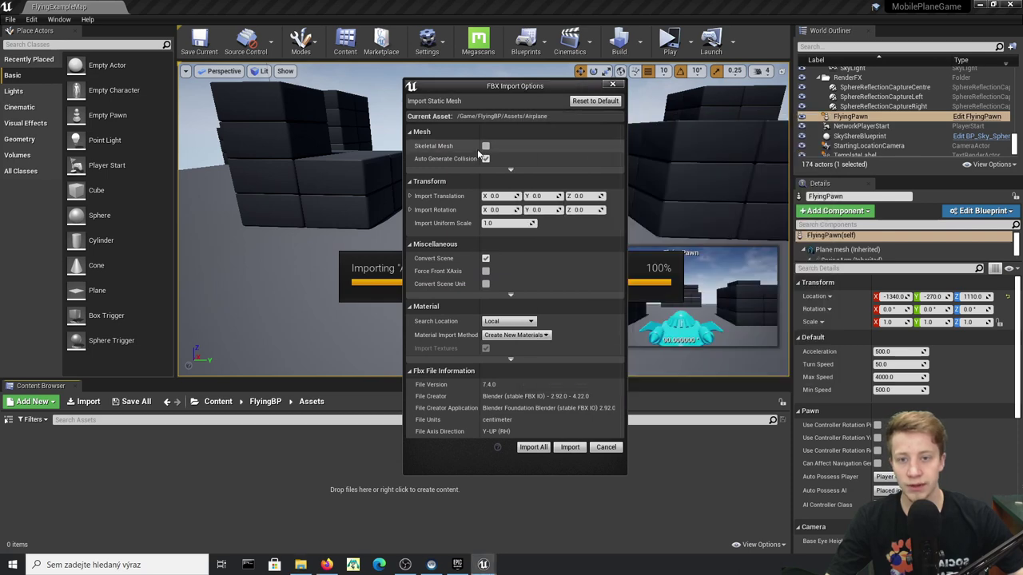
{"action": "left_click", "coordinate": [511, 181]}
{"action": "left_click", "coordinate": [511, 171]}
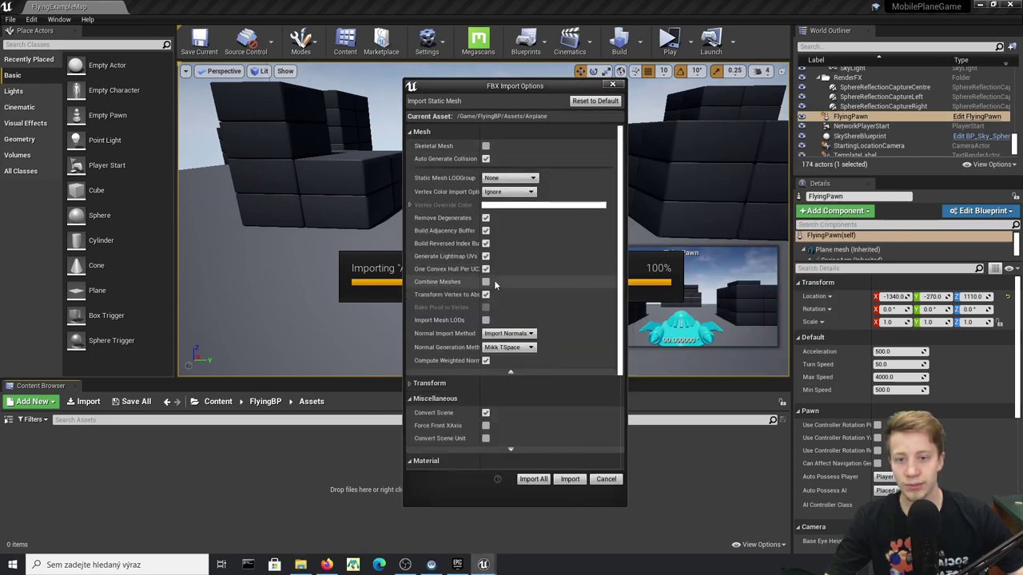
{"action": "left_click", "coordinate": [535, 481]}
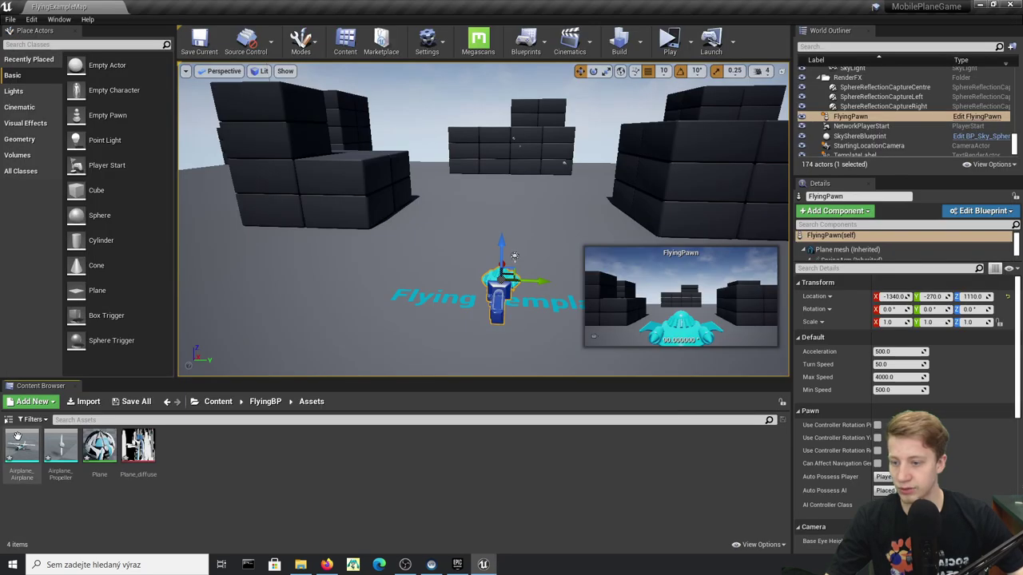
Open the imported Airplane_Airplane and Airplane_Propeller meshes in turn to inspect them, closing each mesh editor again.
{"action": "double_click", "coordinate": [15, 455]}
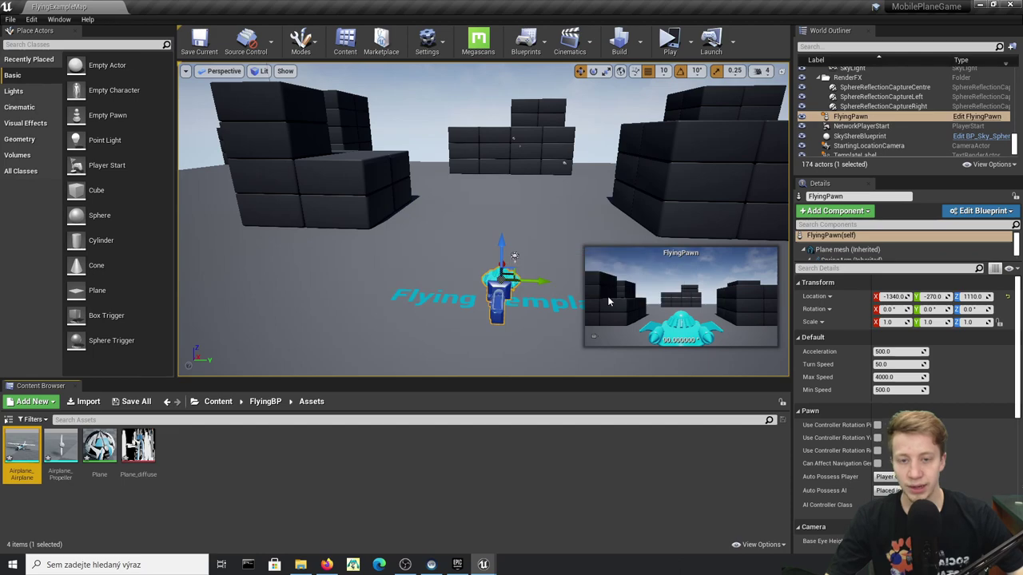
{"action": "left_click", "coordinate": [1010, 5]}
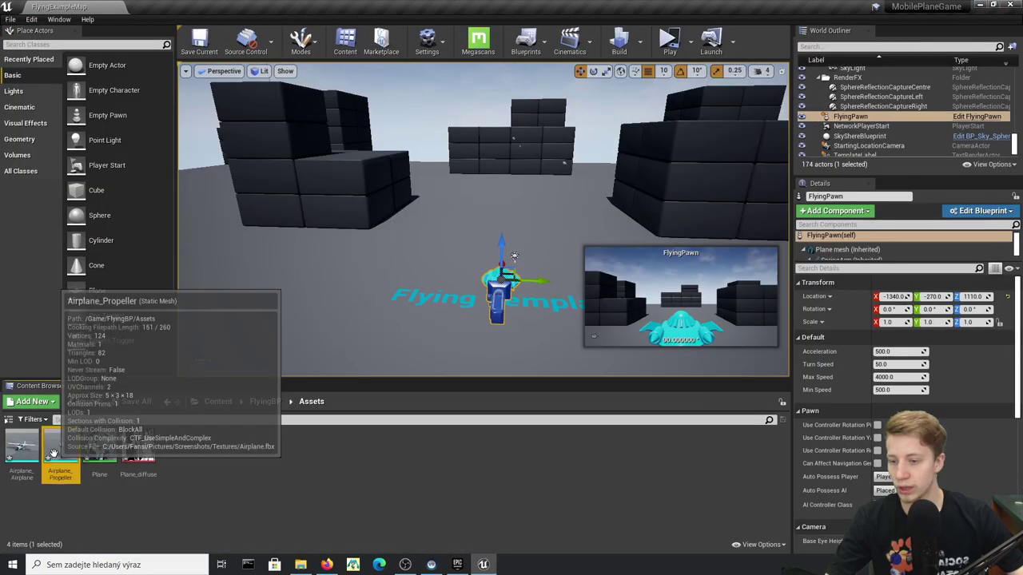
{"action": "double_click", "coordinate": [55, 455]}
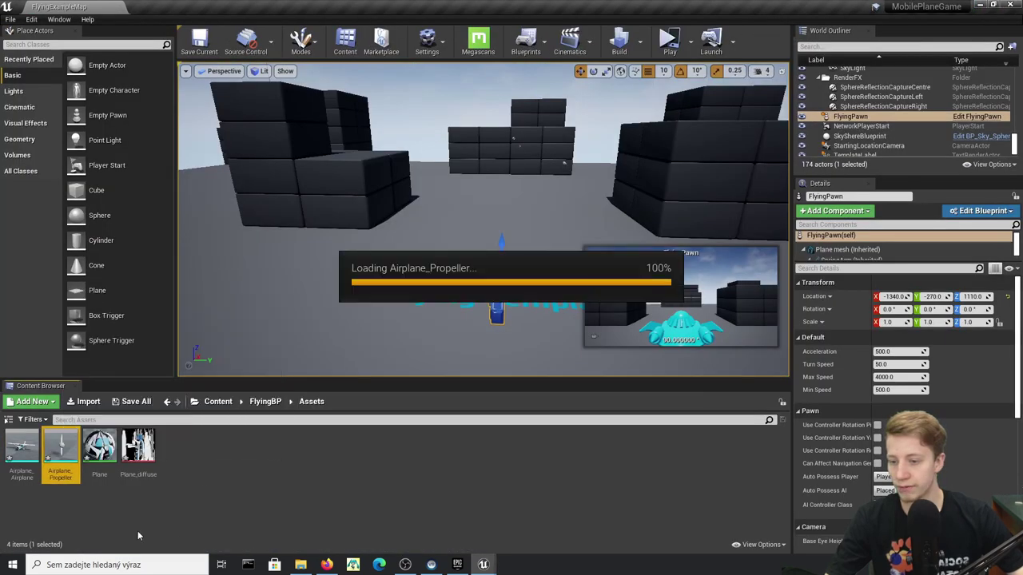
{"action": "scroll", "coordinate": [369, 323], "scroll_direction": "up", "scroll_amount": 5}
{"action": "left_click_drag", "start_coordinate": [370, 321], "coordinate": [364, 346]}
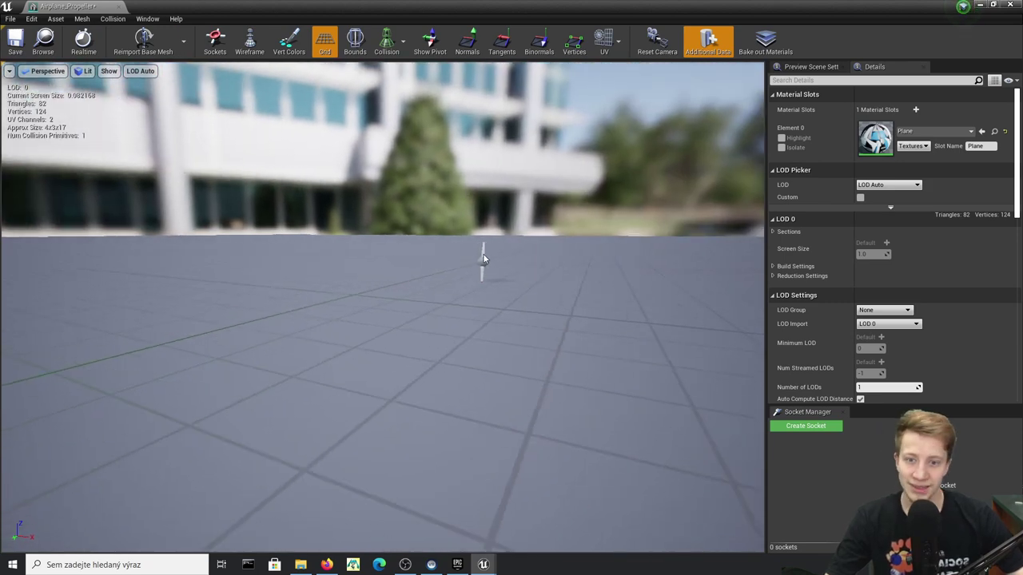
{"action": "left_click", "coordinate": [1010, 5]}
{"action": "left_click", "coordinate": [112, 500]}
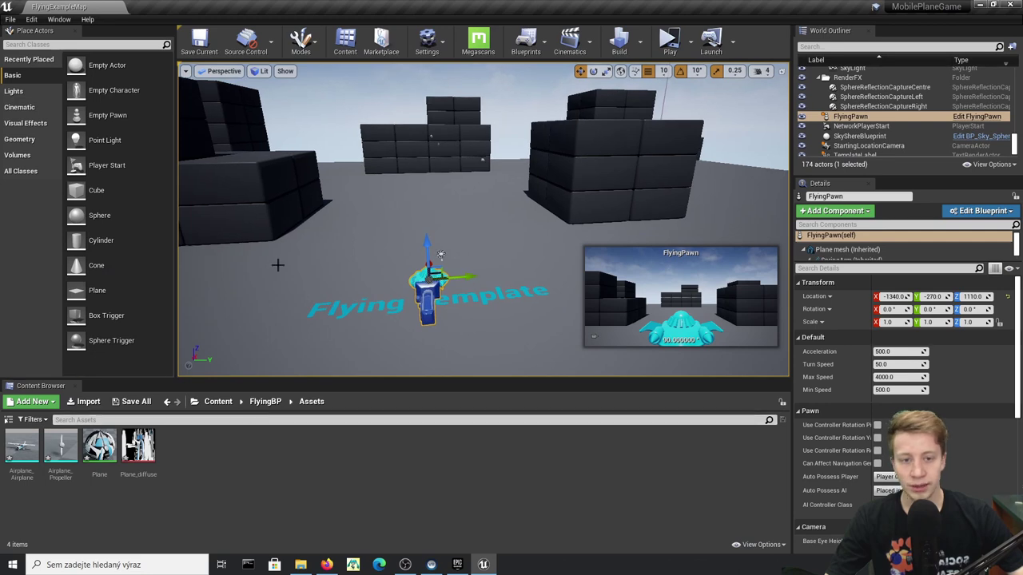
Open the FlyingPawn blueprint and replace the Plane mesh component's static mesh with Airplane_Airplane, checking it from several angles.
{"action": "left_click", "coordinate": [991, 117]}
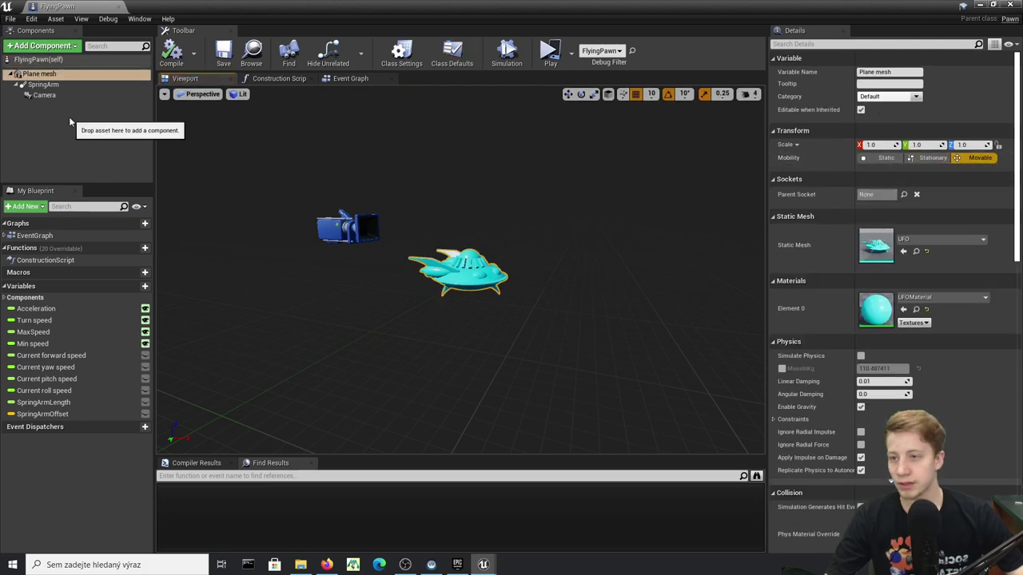
{"action": "left_click", "coordinate": [946, 240]}
{"action": "left_click_drag", "start_coordinate": [686, 7], "coordinate": [798, 328]}
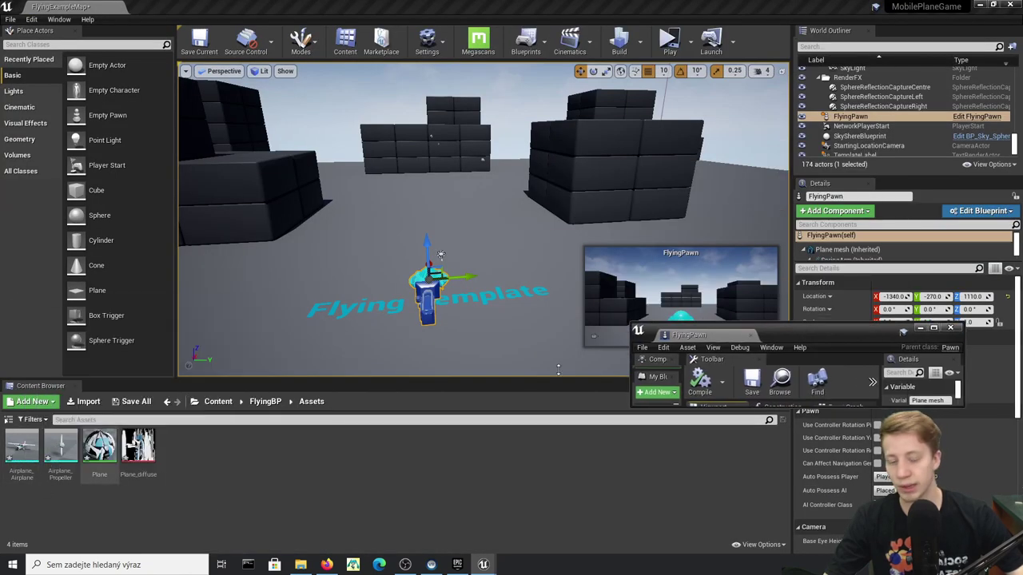
{"action": "double_click", "coordinate": [834, 331]}
{"action": "left_click", "coordinate": [943, 240]}
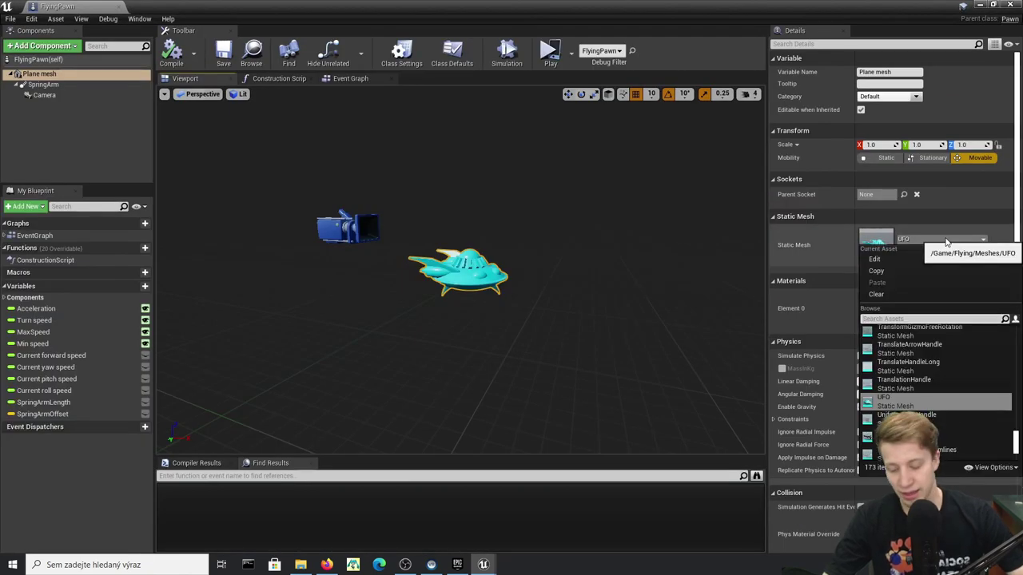
{"action": "type", "text": "airpla"}
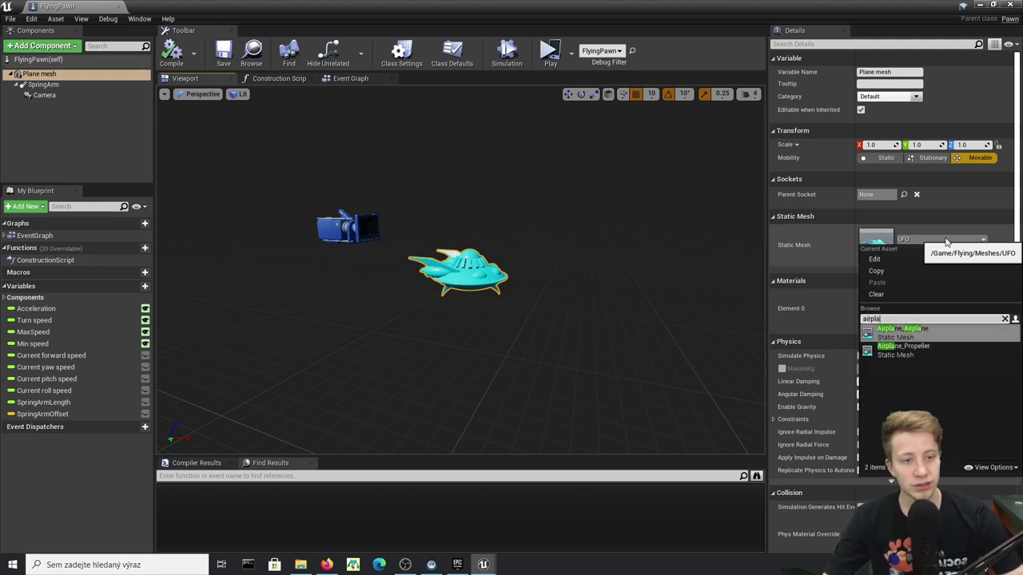
{"action": "key", "text": "Return"}
{"action": "right_click_drag", "start_coordinate": [454, 297], "coordinate": [415, 303]}
{"action": "key", "text": "w"}
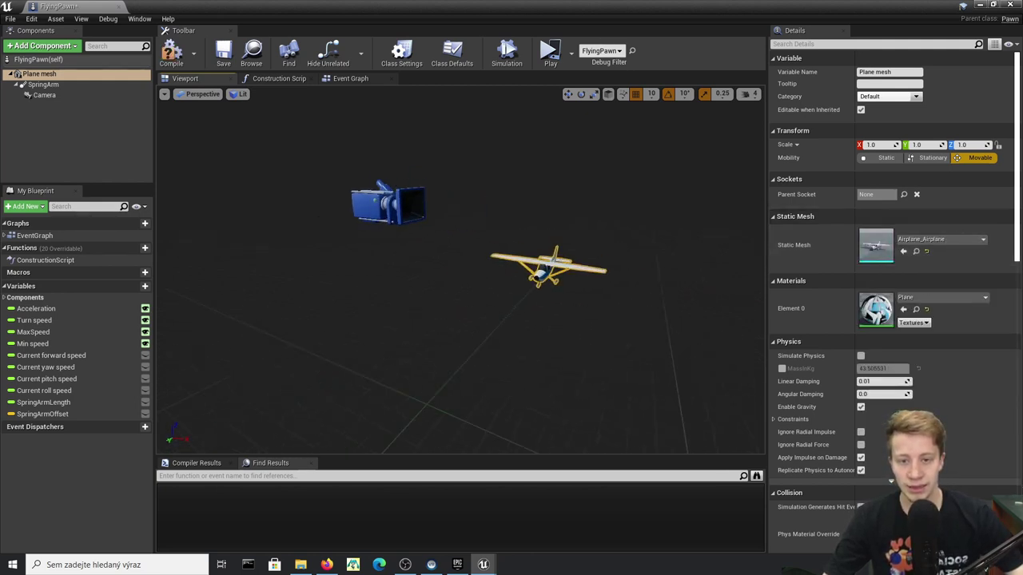
{"action": "right_click_drag", "start_coordinate": [449, 242], "coordinate": [438, 200]}
{"action": "key", "text": "w"}
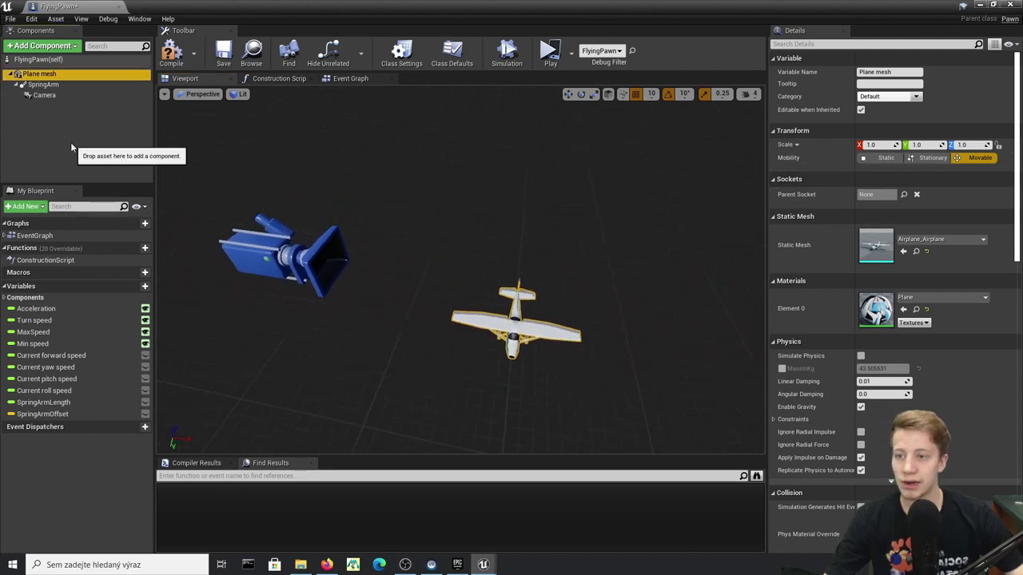
Add a Scene component to the FlyingPawn blueprint, keeping its default name.
{"action": "left_click", "coordinate": [39, 74]}
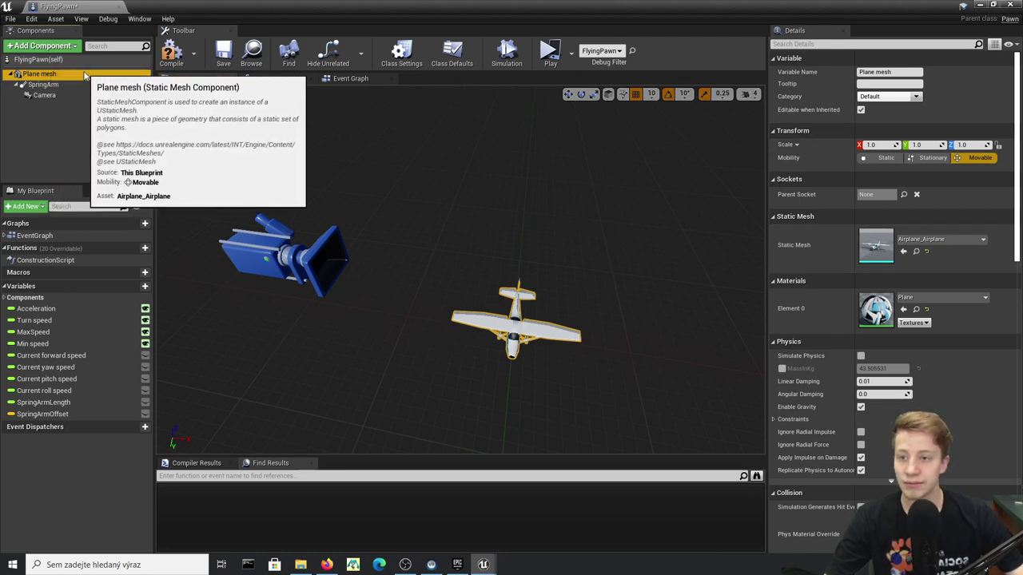
{"action": "left_click", "coordinate": [3, 80]}
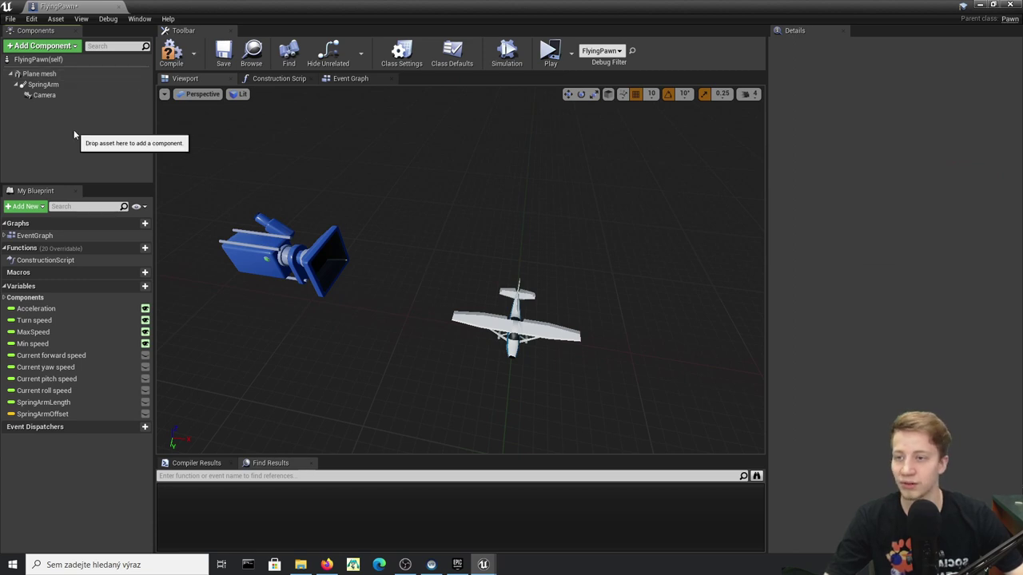
{"action": "left_click", "coordinate": [58, 46]}
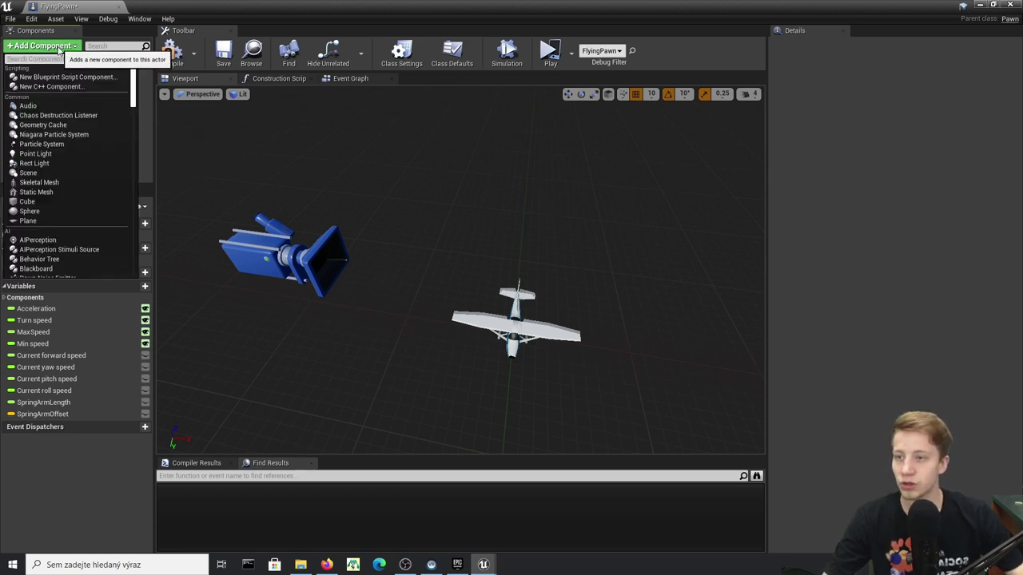
{"action": "type", "text": "sce"}
{"action": "left_click", "coordinate": [39, 105]}
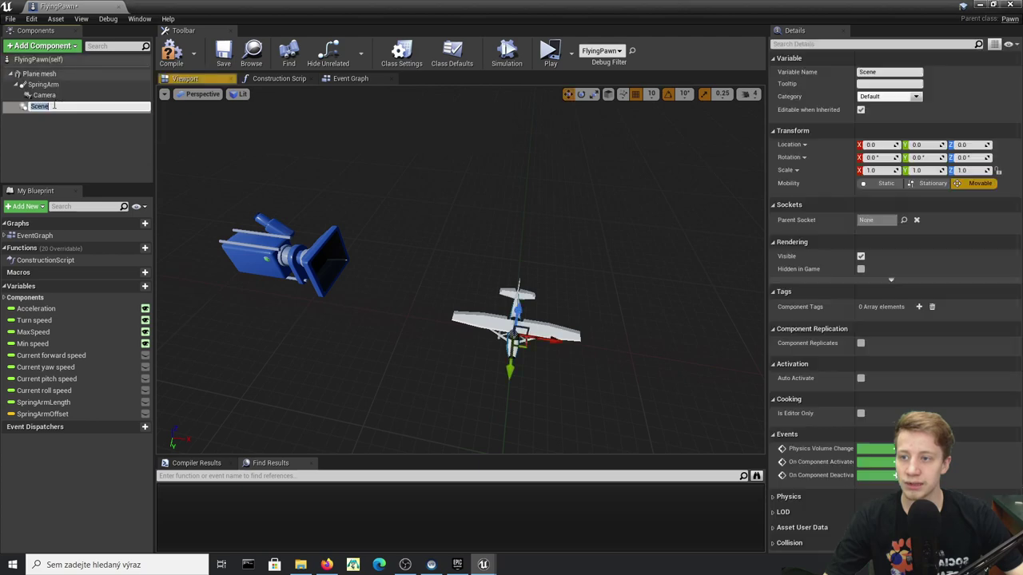
{"action": "left_click", "coordinate": [50, 130]}
Make the Scene component the root of FlyingPawn, with Plane mesh as its child.
{"action": "left_click_drag", "start_coordinate": [42, 95], "coordinate": [56, 73]}
{"action": "left_click", "coordinate": [46, 122]}
{"action": "left_click_drag", "start_coordinate": [56, 74], "coordinate": [52, 74]}
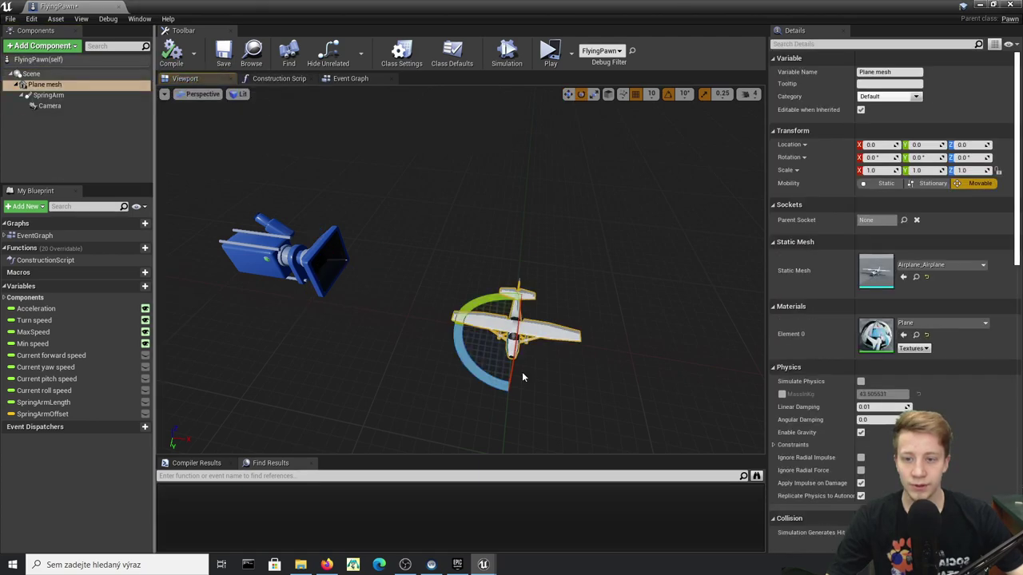
{"action": "mouse_move", "coordinate": [518, 274]}
{"action": "right_mouse_down"}
{"action": "mouse_move", "coordinate": [500, 308]}
{"action": "mouse_move", "coordinate": [515, 276]}
{"action": "right_mouse_up"}
Detach SpringArm and Camera together from Plane mesh and attach both directly to the Scene root.
{"action": "left_click", "coordinate": [89, 125]}
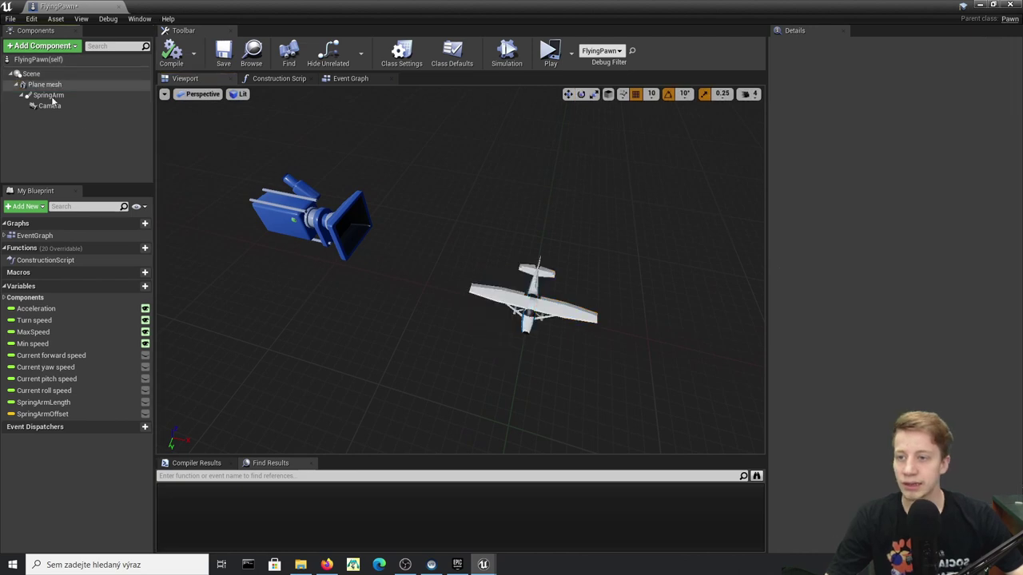
{"action": "left_click", "coordinate": [50, 95]}
{"action": "left_click", "coordinate": [60, 109], "text": "ctrl"}
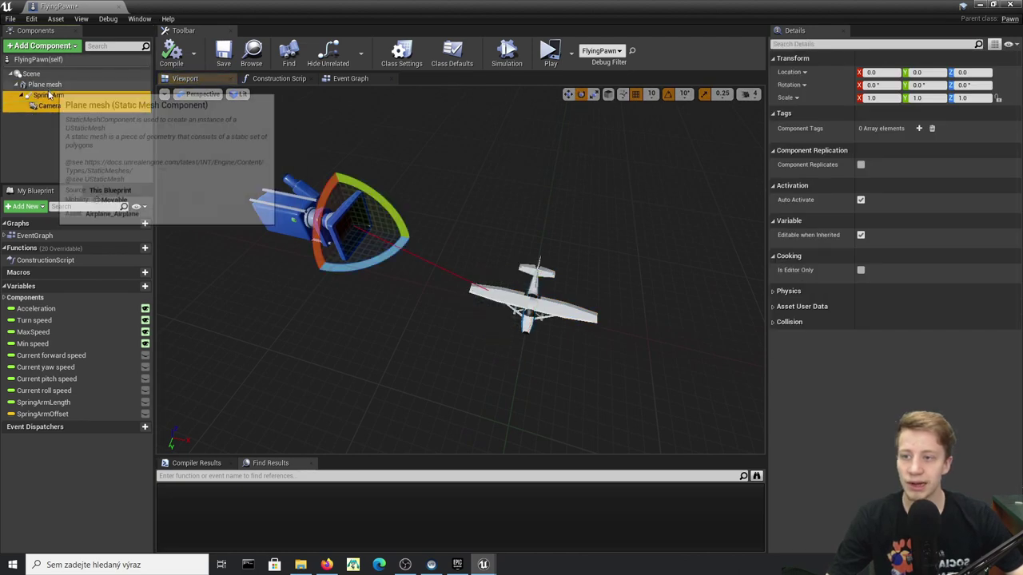
{"action": "left_click_drag", "start_coordinate": [51, 93], "coordinate": [46, 74]}
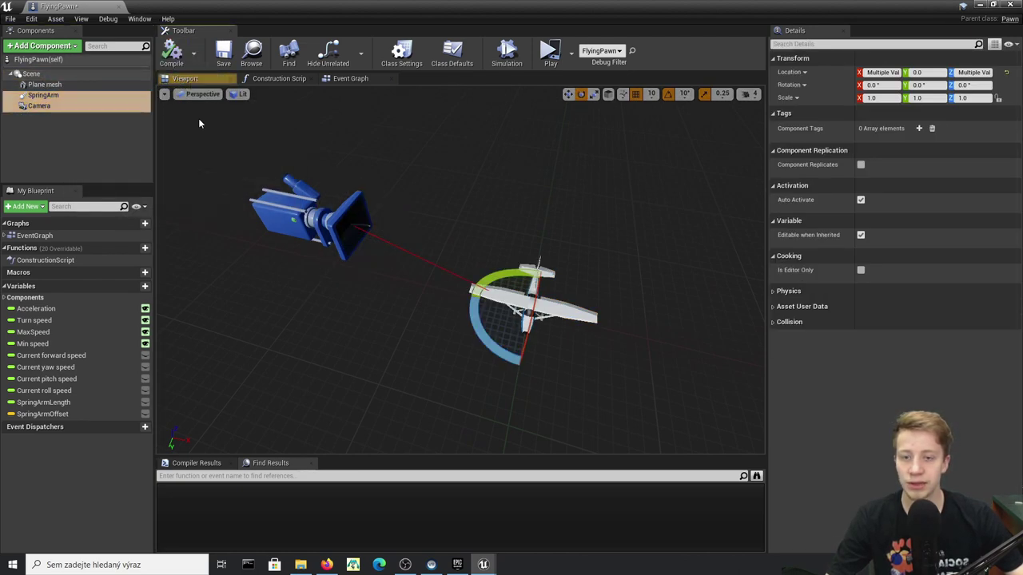
Rotate the Plane mesh component to -90° about the Z axis, so its nose points away from the camera.
{"action": "left_click", "coordinate": [570, 331]}
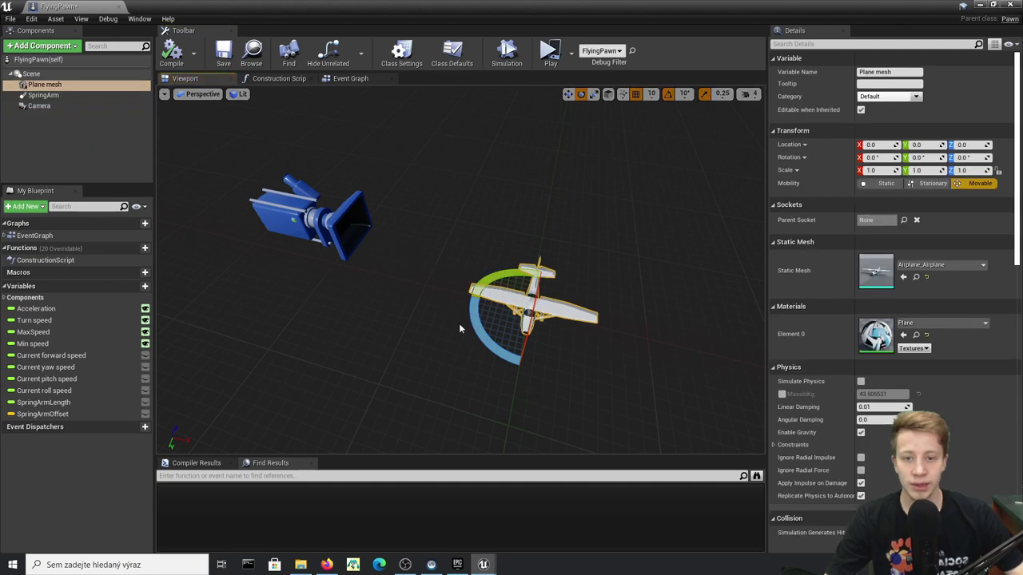
{"action": "left_click_drag", "start_coordinate": [477, 310], "coordinate": [541, 296]}
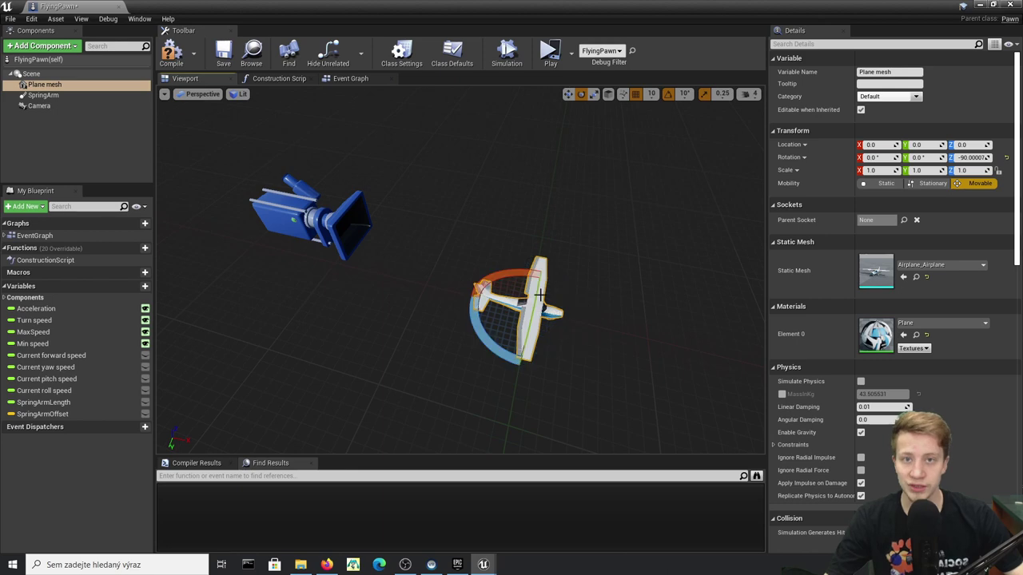
{"action": "key", "text": "ctrl+z"}
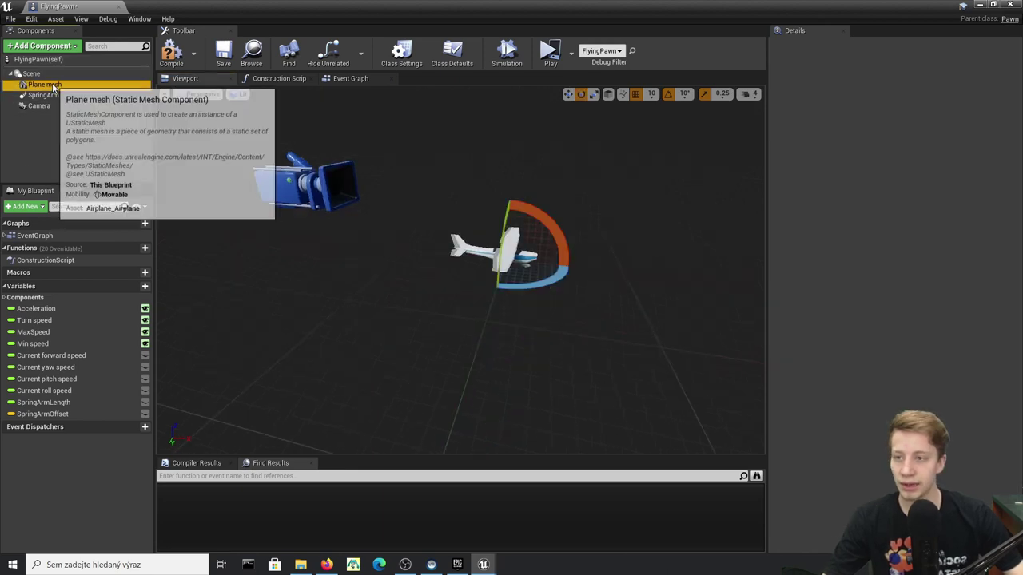
Nest SpringArm under Plane mesh again and Camera under SpringArm.
{"action": "left_click", "coordinate": [41, 96]}
{"action": "left_click_drag", "start_coordinate": [42, 95], "coordinate": [76, 96]}
{"action": "right_click_drag", "start_coordinate": [224, 180], "coordinate": [167, 152]}
{"action": "key", "text": "w"}
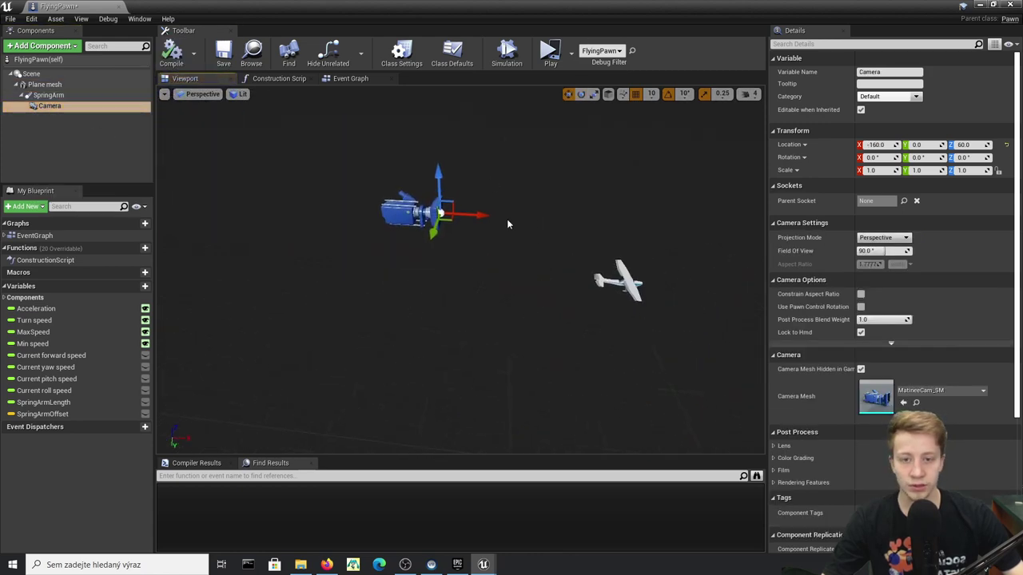
Move the Camera back to X 0 and Z 0 relative to SpringArm and compile the blueprint.
{"action": "left_click", "coordinate": [101, 99]}
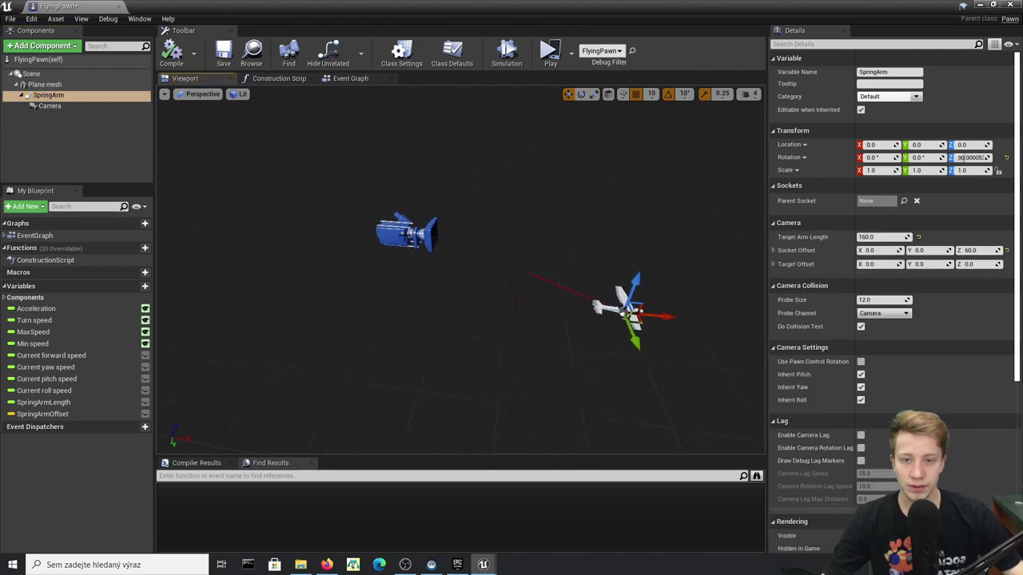
{"action": "left_click", "coordinate": [442, 244]}
{"action": "left_click_drag", "start_coordinate": [442, 244], "coordinate": [575, 262]}
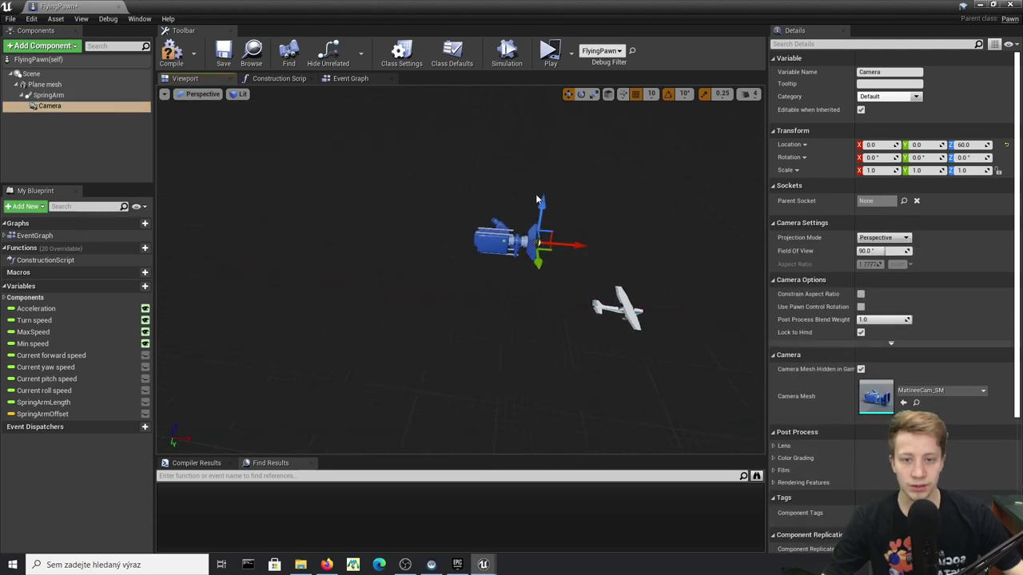
{"action": "left_click_drag", "start_coordinate": [538, 199], "coordinate": [545, 235]}
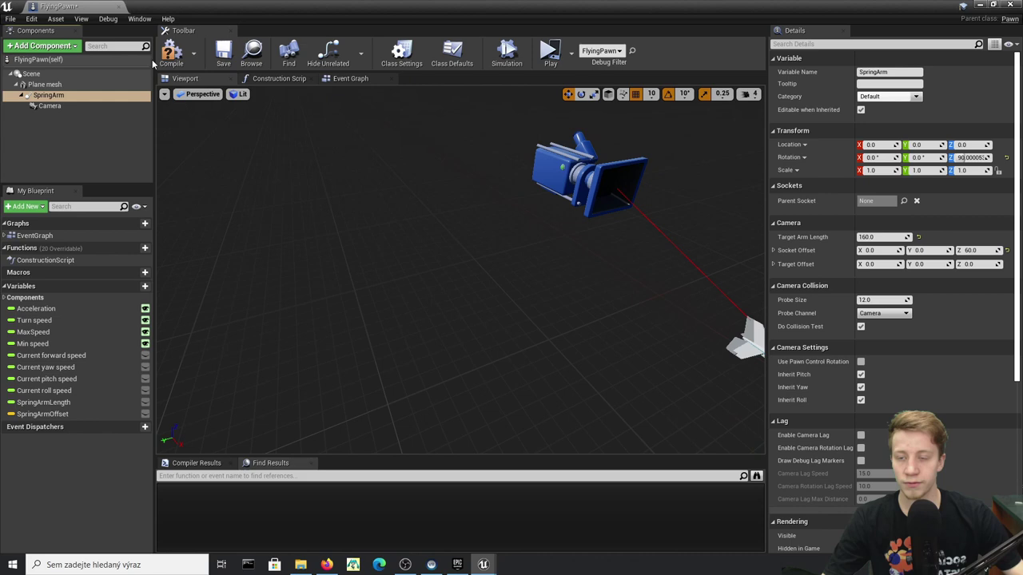
{"action": "left_click", "coordinate": [171, 52]}
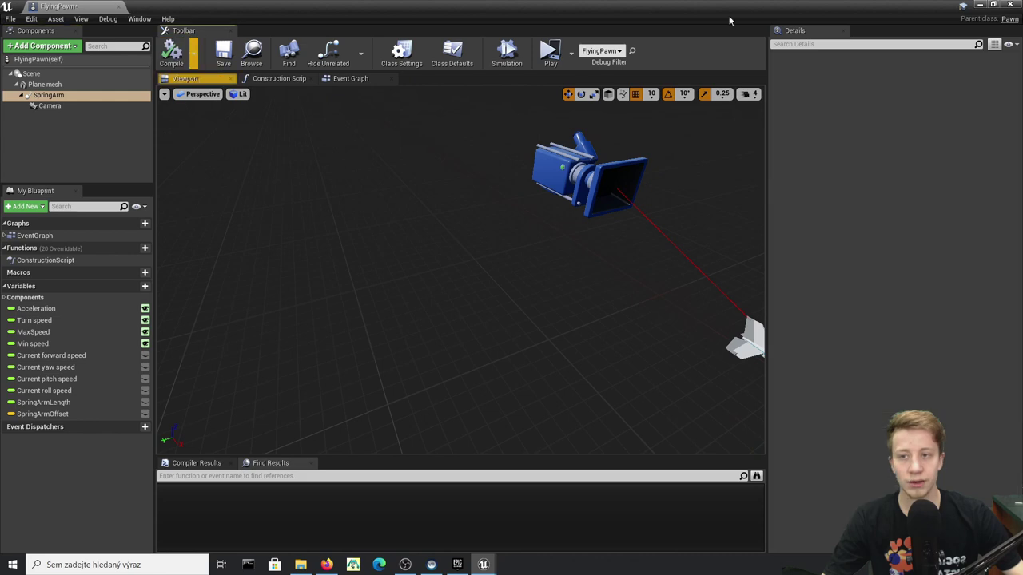
Play the level in Selected Viewport mode, steer the airplane to test the controls and camera, and stop the session.
{"action": "left_click", "coordinate": [980, 5]}
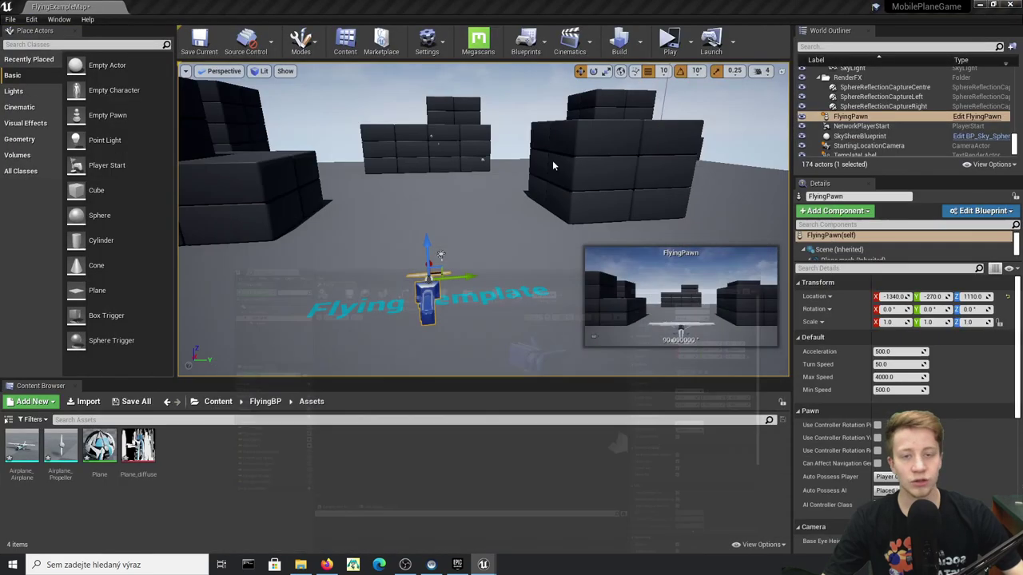
{"action": "left_click", "coordinate": [688, 41]}
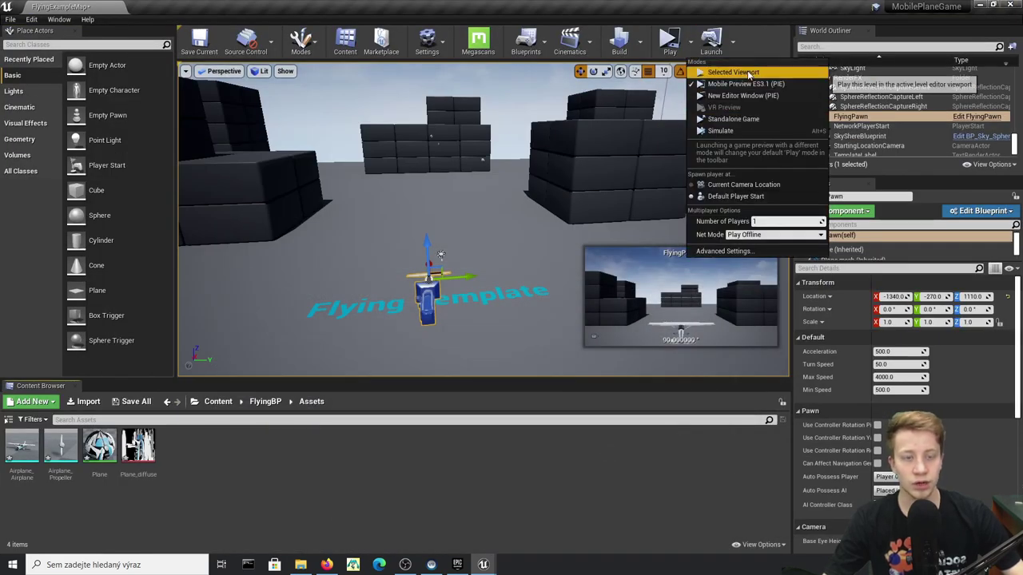
{"action": "left_click", "coordinate": [731, 73]}
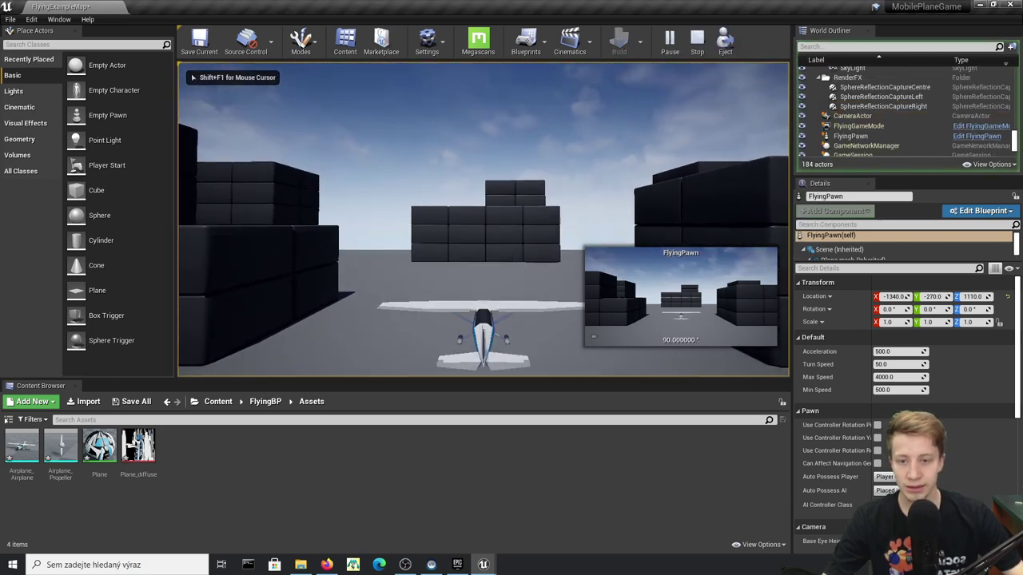
{"action": "key", "text": "s"}
{"action": "key", "text": "a"}
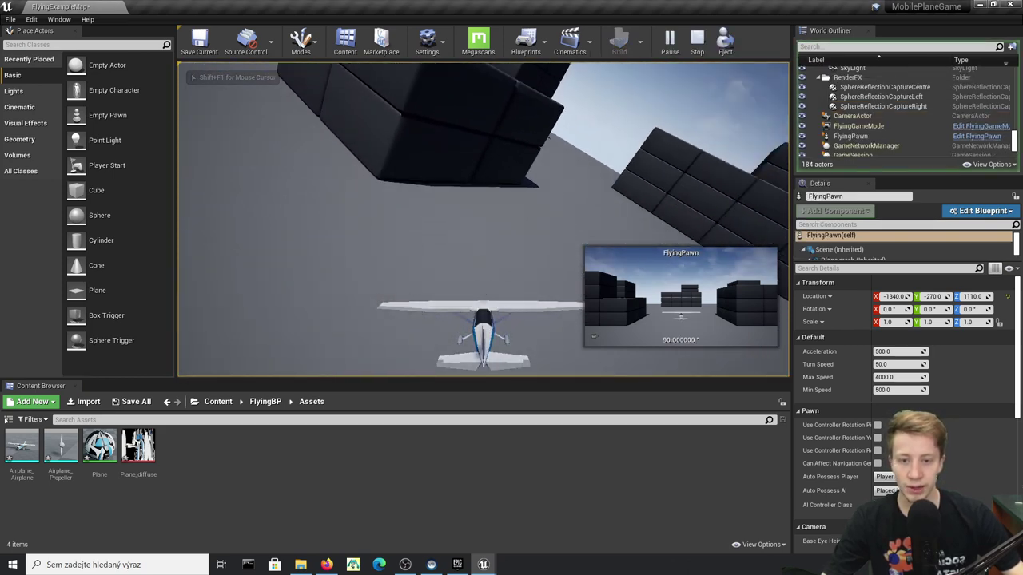
{"action": "key", "text": "Escape"}
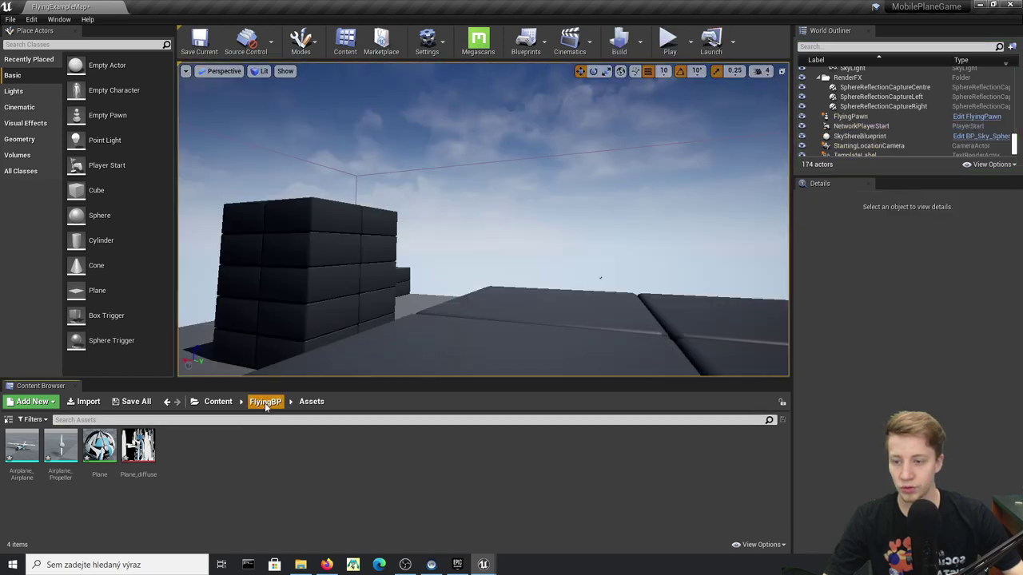
Return to the root Content folder and reopen the FlyingPawn blueprint from the level.
{"action": "left_click", "coordinate": [265, 401]}
{"action": "left_click", "coordinate": [217, 401]}
{"action": "right_click_drag", "start_coordinate": [352, 333], "coordinate": [584, 312]}
{"action": "key", "text": "w"}
{"action": "left_click", "coordinate": [490, 345]}
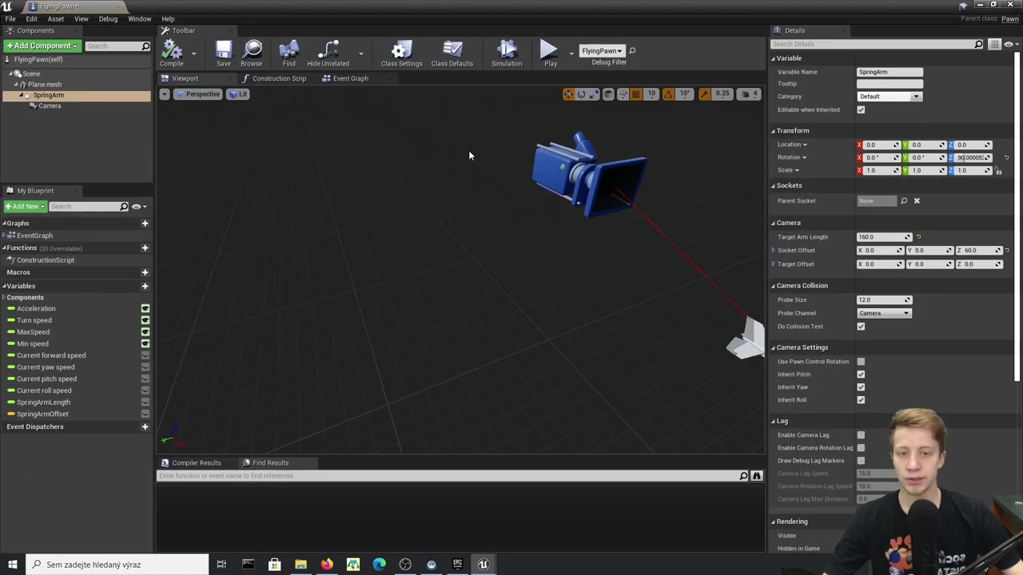
Rotate the SpringArm to 10° about its Y axis.
{"action": "right_click_drag", "start_coordinate": [469, 156], "coordinate": [633, 217]}
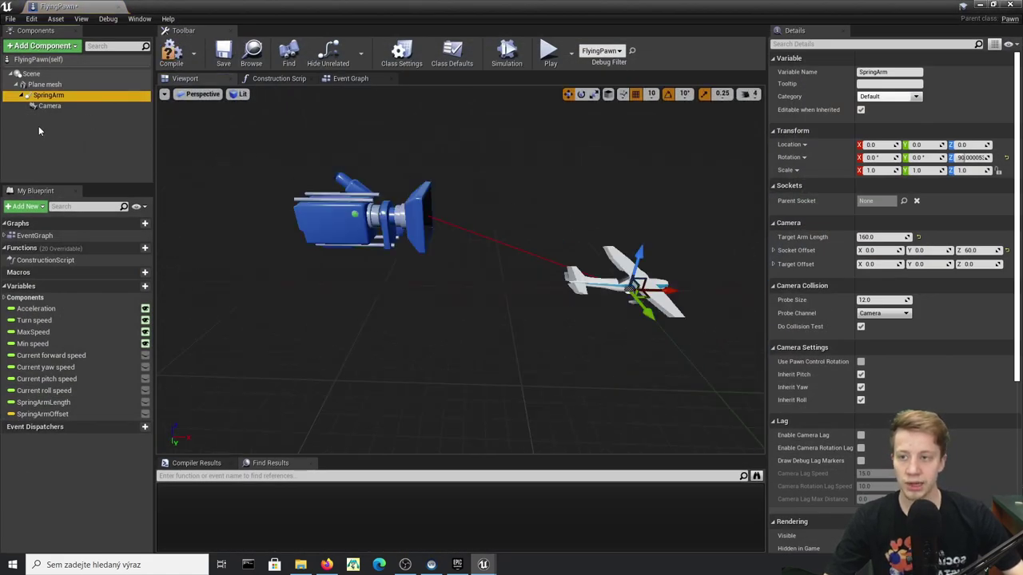
{"action": "key", "text": "e"}
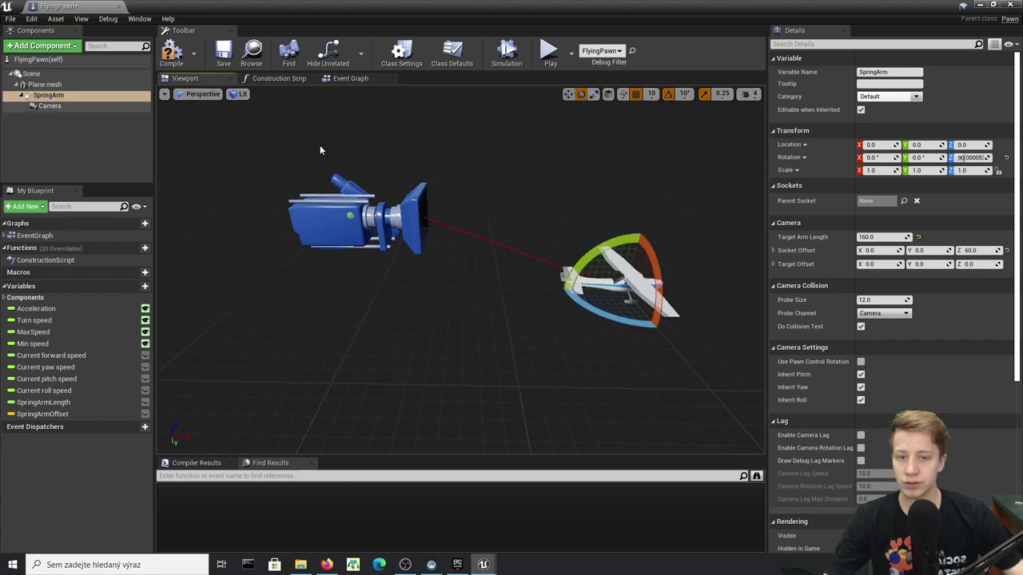
{"action": "left_click_drag", "start_coordinate": [632, 251], "coordinate": [644, 276]}
Rotate the Camera to -10° about its Y axis and compile the blueprint.
{"action": "left_click", "coordinate": [376, 241]}
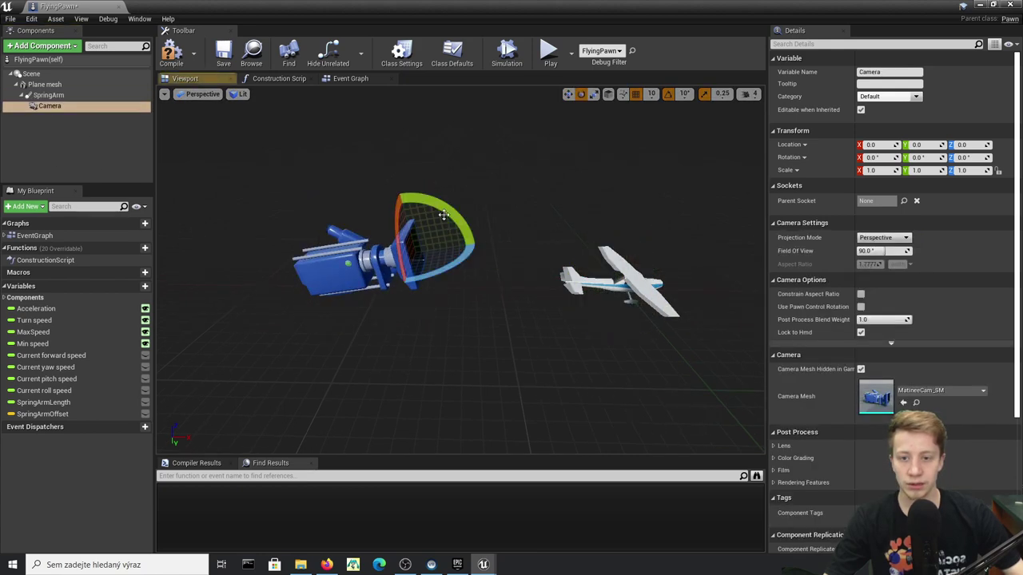
{"action": "left_click_drag", "start_coordinate": [472, 275], "coordinate": [478, 248]}
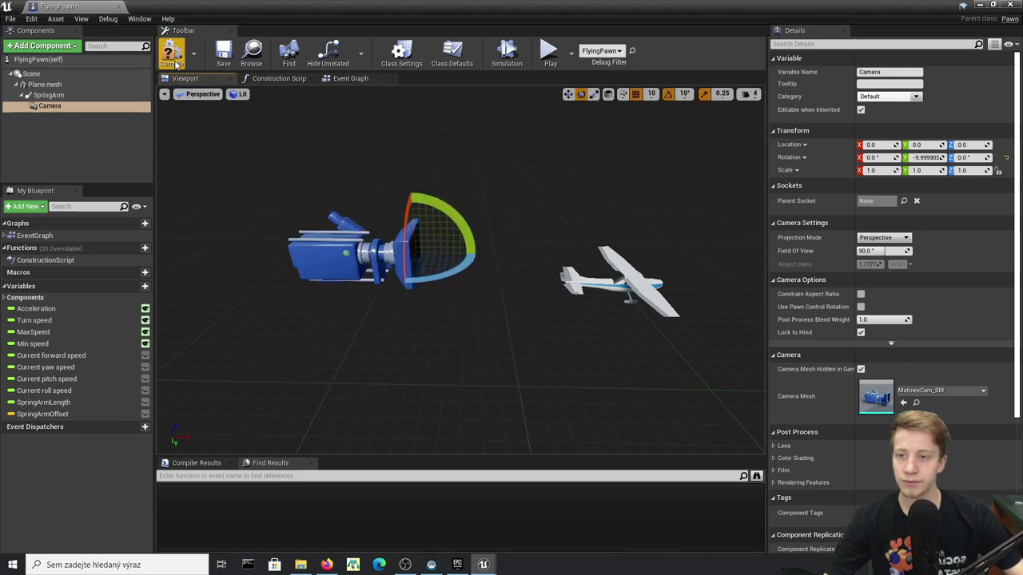
{"action": "left_click", "coordinate": [171, 55]}
Shrink the blueprint window to uncover the level editor, play the level to check the camera view, and stop.
{"action": "left_click_drag", "start_coordinate": [511, 7], "coordinate": [633, 334]}
{"action": "left_click", "coordinate": [670, 43]}
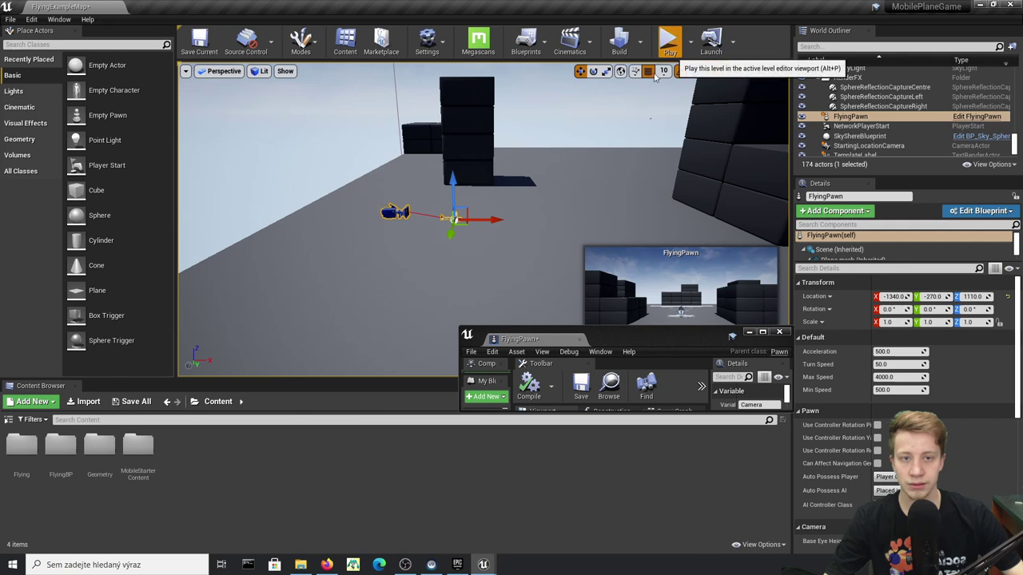
{"action": "left_click", "coordinate": [668, 40]}
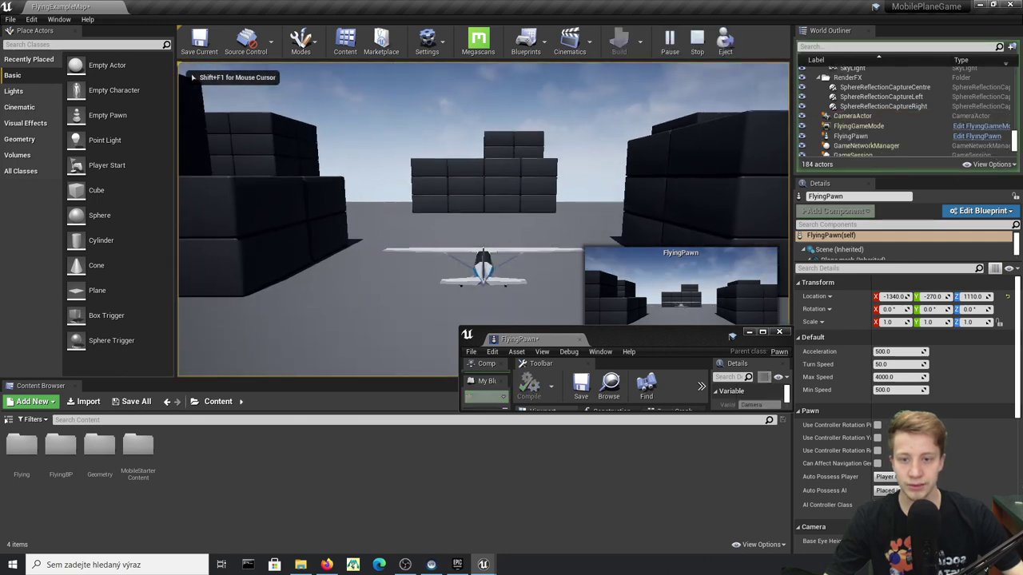
{"action": "key", "text": "Escape"}
In the maximized blueprint, tilt the Camera to -20° about Y and, with rotation snapping off, the SpringArm to about 5.5°.
{"action": "left_click", "coordinate": [763, 332]}
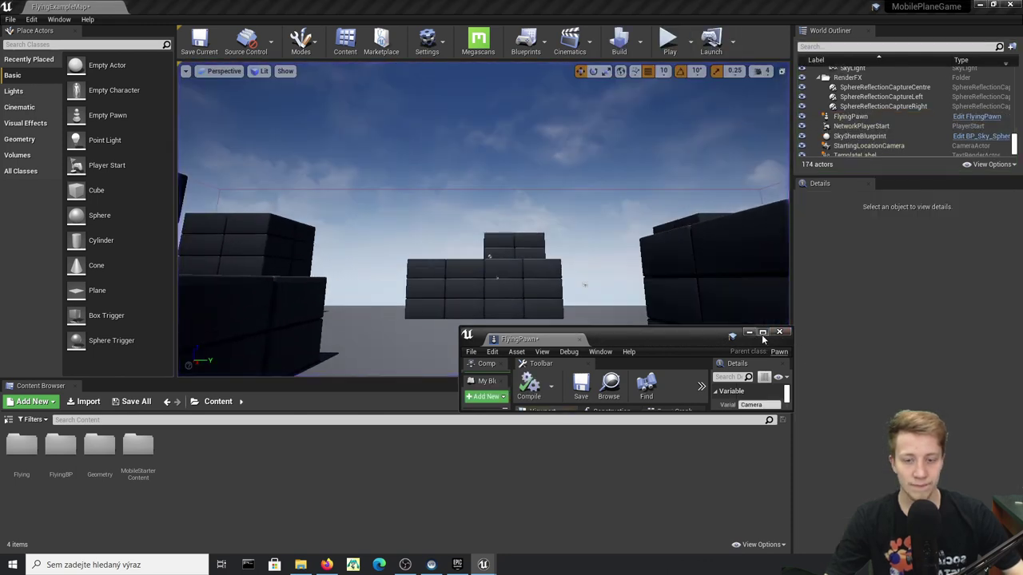
{"action": "left_click_drag", "start_coordinate": [452, 217], "coordinate": [475, 260]}
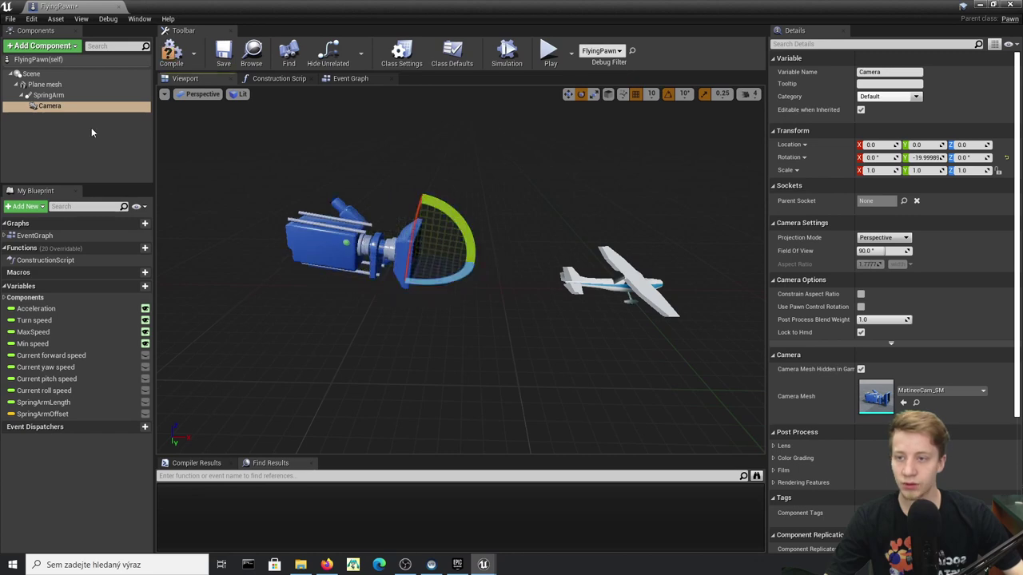
{"action": "left_click", "coordinate": [48, 95]}
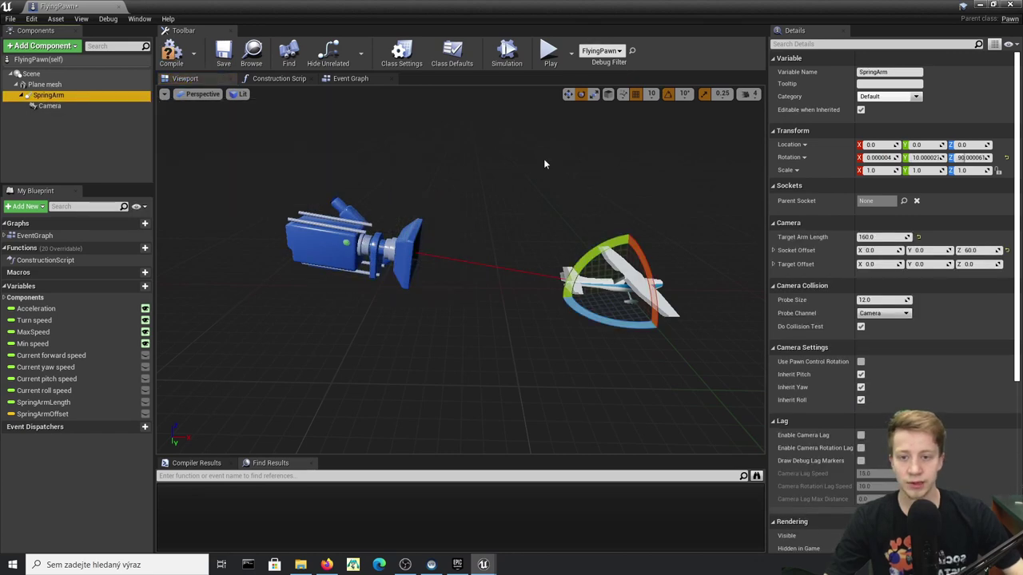
{"action": "left_click", "coordinate": [669, 95]}
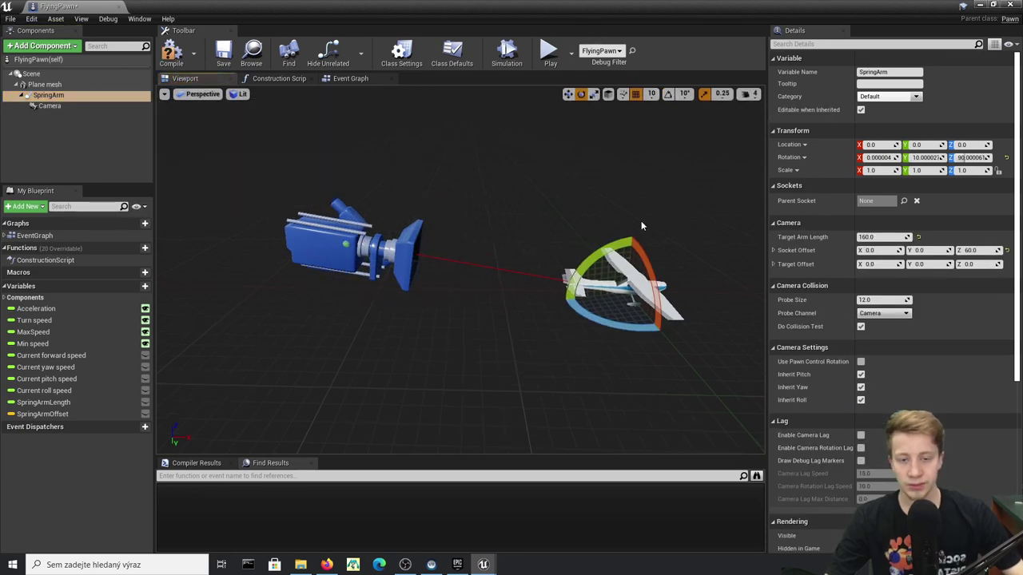
{"action": "left_click_drag", "start_coordinate": [595, 250], "coordinate": [417, 192]}
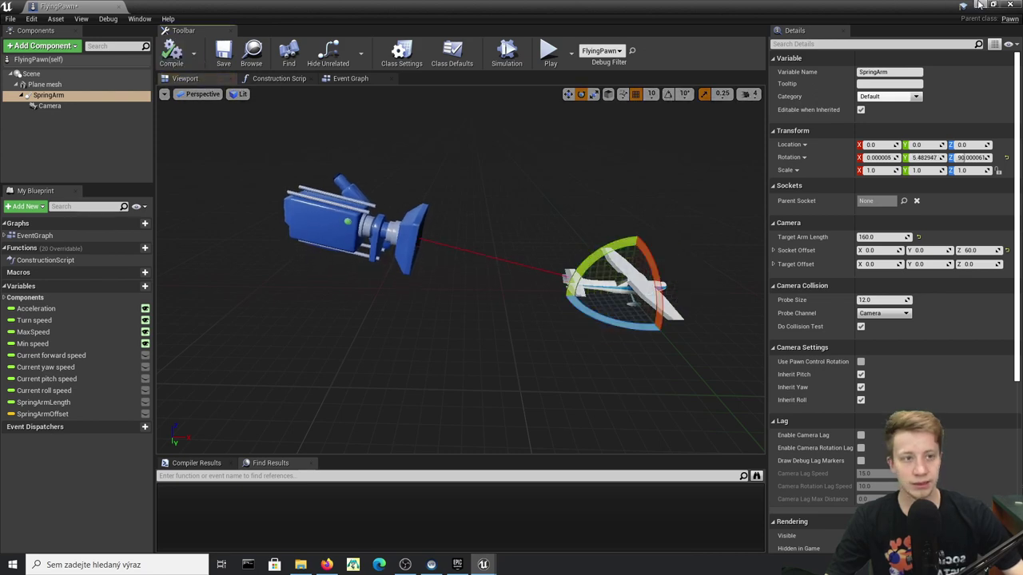
Play the level once more to check the adjusted camera angle, stop, and view FlyingPawn from the side.
{"action": "left_click", "coordinate": [979, 4]}
{"action": "key", "text": "alt+p"}
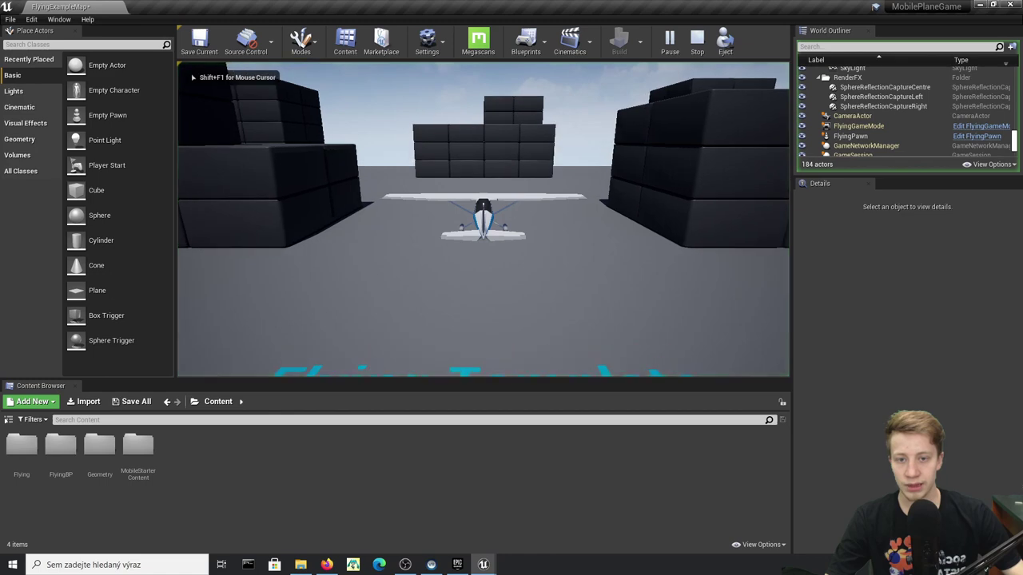
{"action": "key", "text": "Escape"}
{"action": "right_click_drag", "start_coordinate": [564, 254], "coordinate": [447, 256]}
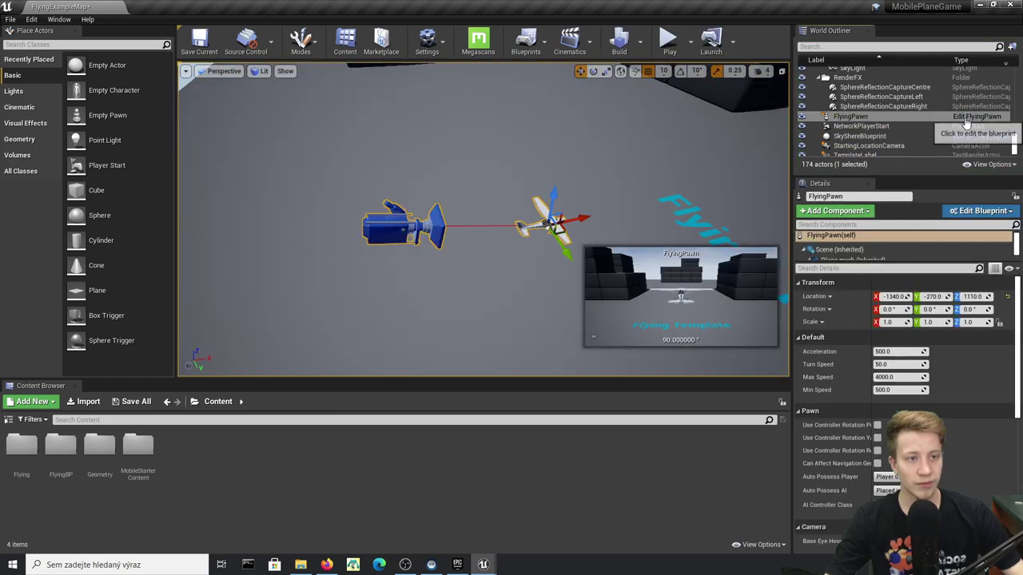
Open the FlyingPawn blueprint to inspect the airplane's nose, check the imported meshes in FlyingBP's Assets folder, and return to the maximized blueprint.
{"action": "left_click", "coordinate": [968, 117]}
{"action": "left_click", "coordinate": [170, 64]}
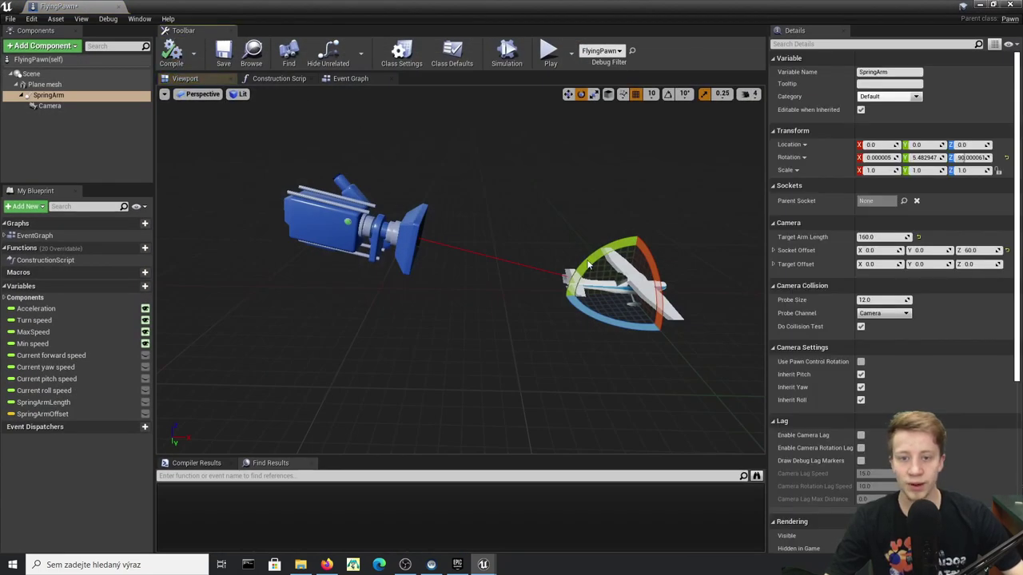
{"action": "right_click_drag", "start_coordinate": [415, 264], "coordinate": [426, 286]}
{"action": "key", "text": "w"}
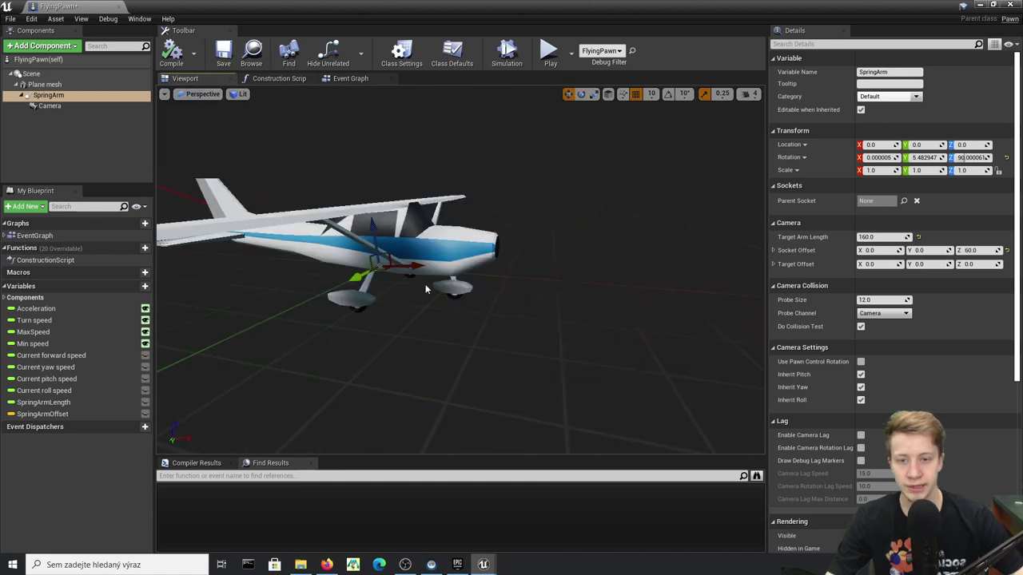
{"action": "left_click_drag", "start_coordinate": [488, 6], "coordinate": [627, 158]}
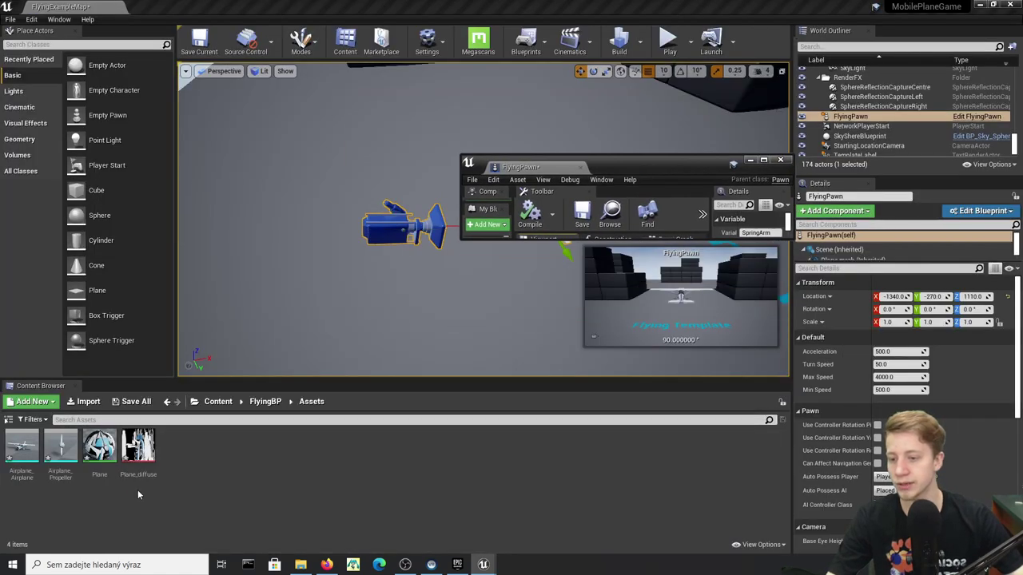
{"action": "left_click", "coordinate": [765, 161]}
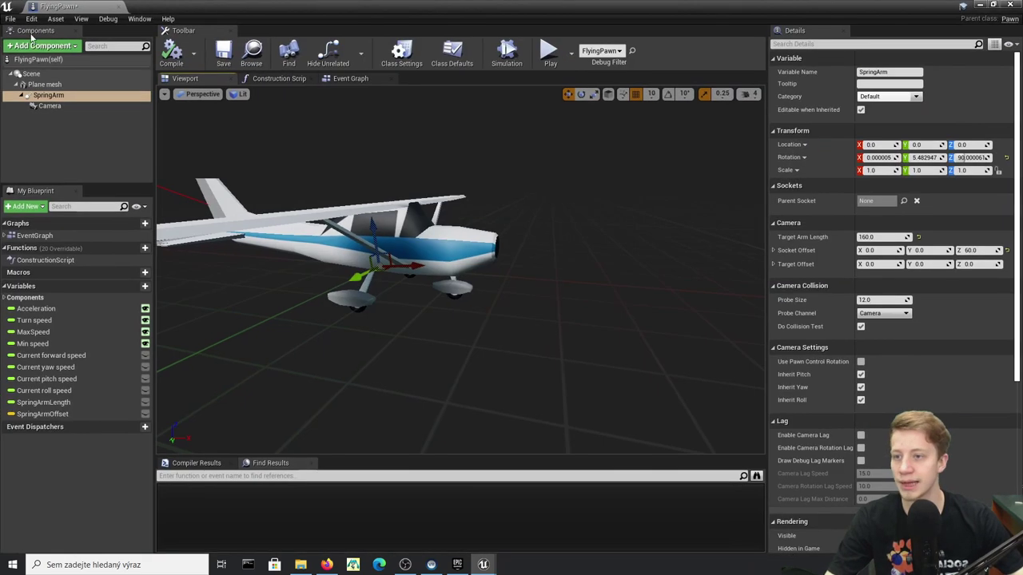
Add a Static Mesh component to the FlyingPawn blueprint and name it Propeler.
{"action": "left_click", "coordinate": [48, 46]}
{"action": "type", "text": "stat"}
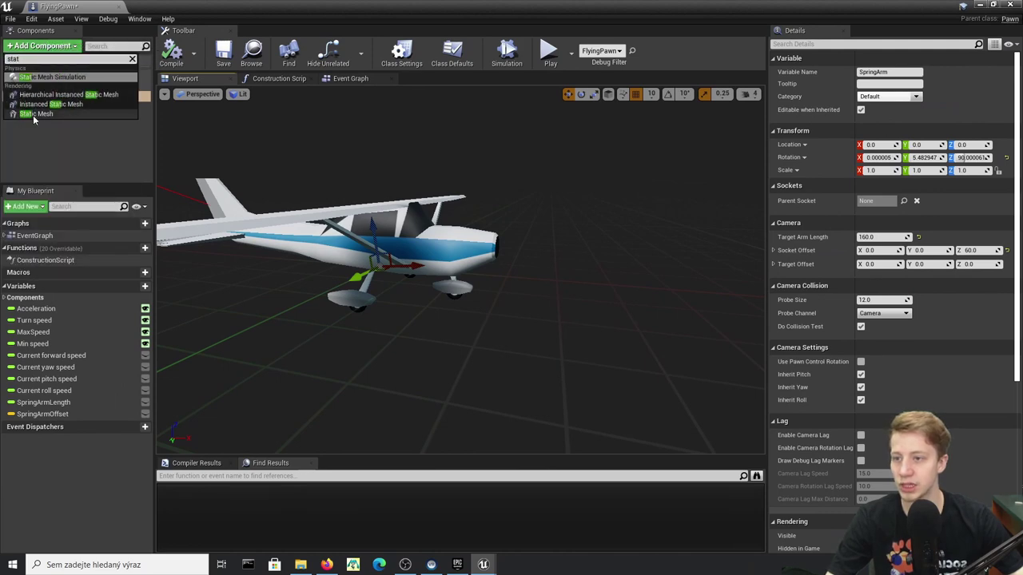
{"action": "left_click", "coordinate": [33, 114]}
{"action": "left_click", "coordinate": [52, 138]}
{"action": "left_click", "coordinate": [55, 116]}
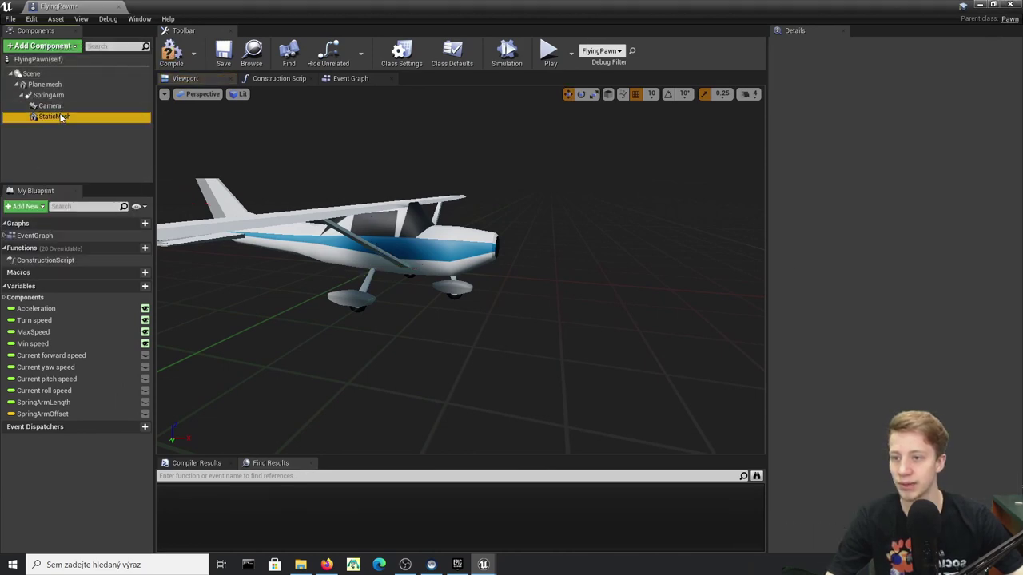
{"action": "left_click", "coordinate": [913, 71]}
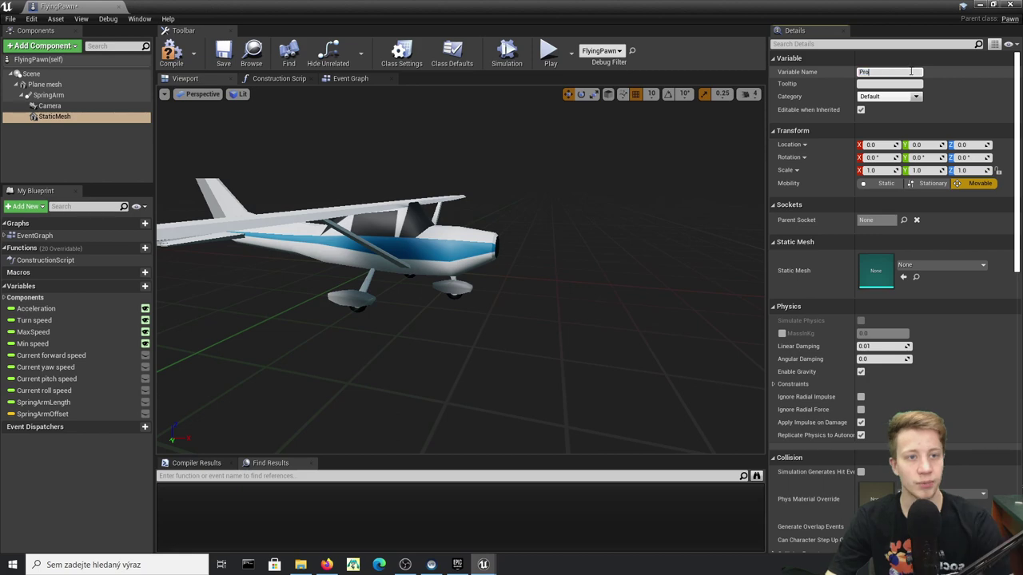
{"action": "key", "text": "Return"}
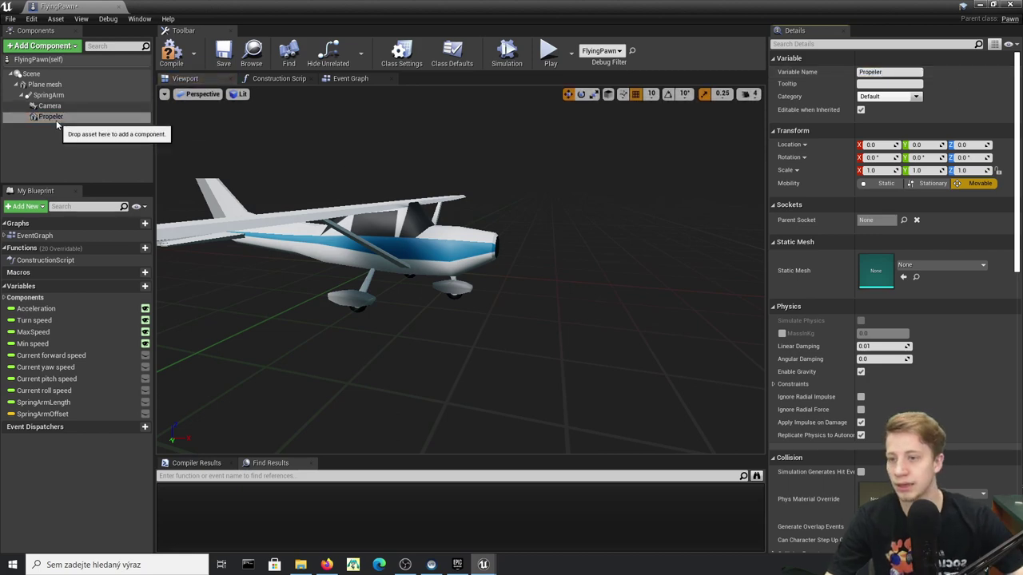
Make Propeler a direct child of Plane mesh, compile, and assign it the Airplane_Propeller static mesh.
{"action": "left_click_drag", "start_coordinate": [56, 124], "coordinate": [20, 93]}
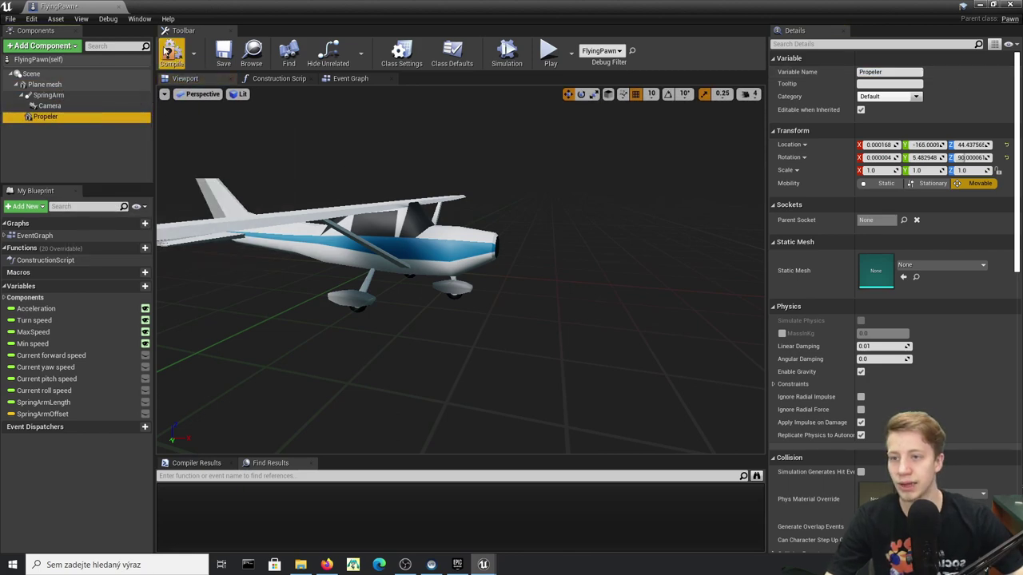
{"action": "left_click", "coordinate": [165, 51]}
{"action": "left_click", "coordinate": [925, 266]}
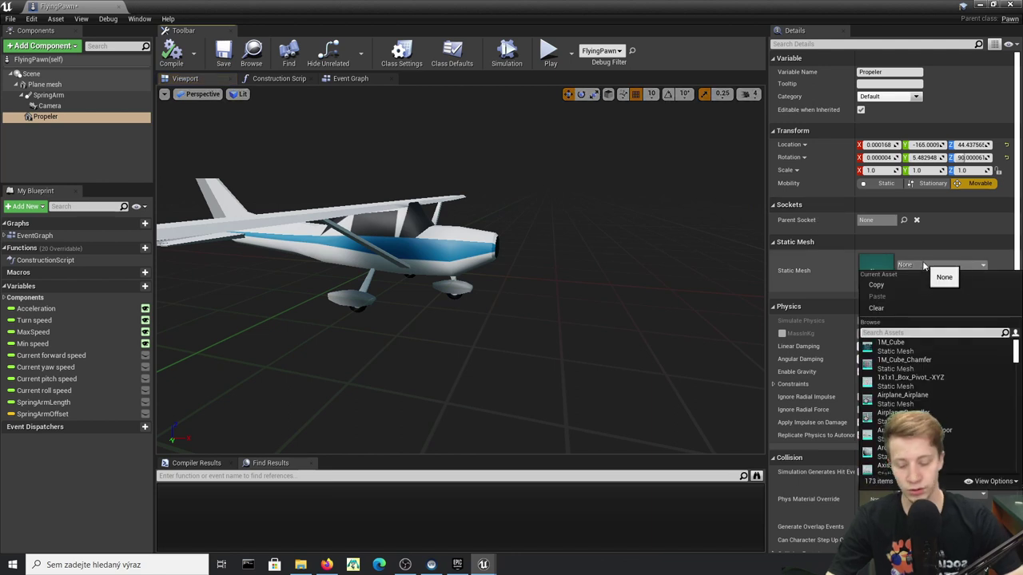
{"action": "type", "text": "pro"}
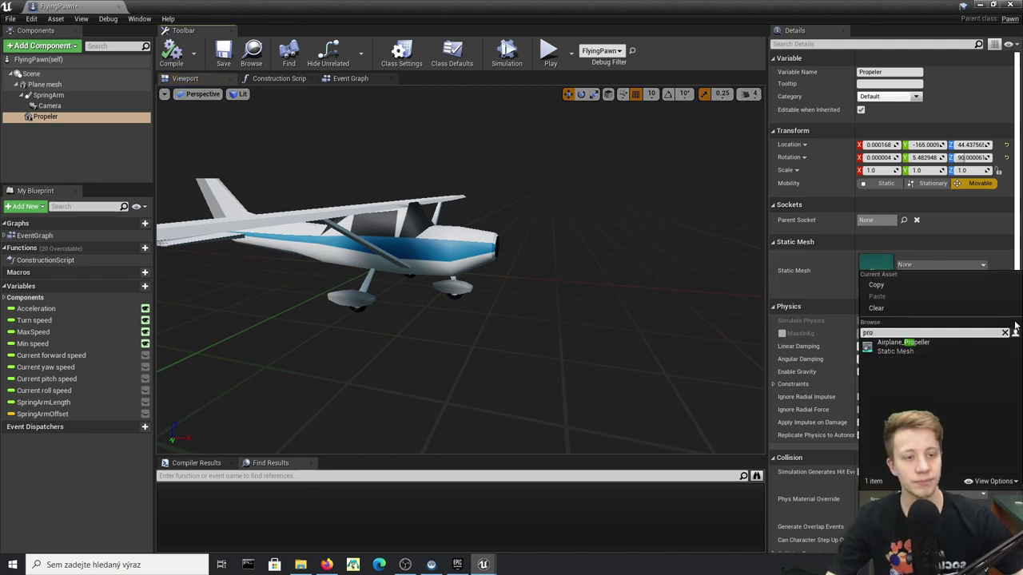
{"action": "left_click", "coordinate": [977, 348]}
Reset the Propeler component's rotation and location to their defaults.
{"action": "scroll", "coordinate": [423, 204], "scroll_direction": "up", "scroll_amount": 2}
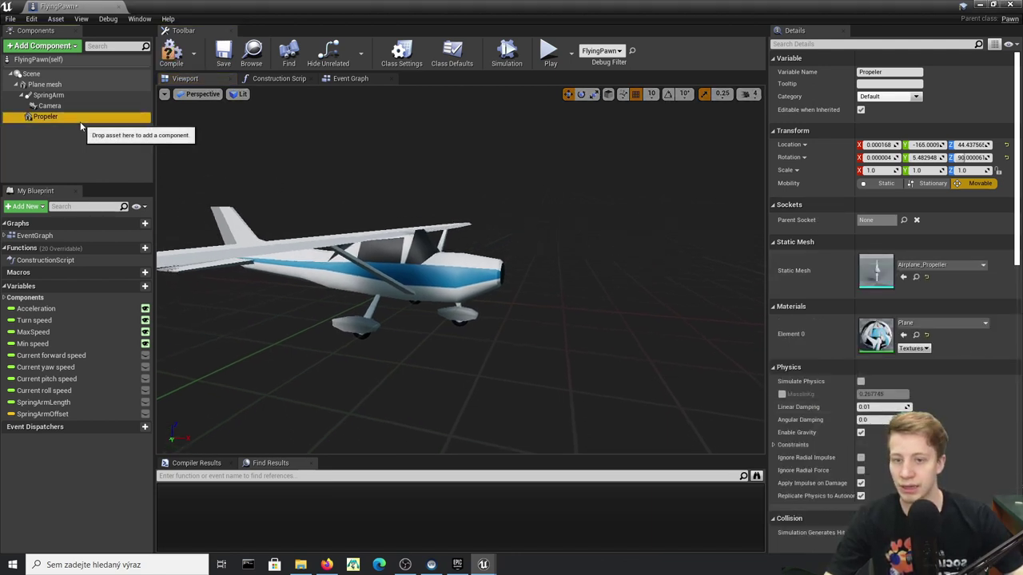
{"action": "mouse_move", "coordinate": [469, 235]}
{"action": "right_mouse_down"}
{"action": "mouse_move", "coordinate": [469, 276]}
{"action": "mouse_move", "coordinate": [442, 254]}
{"action": "mouse_move", "coordinate": [435, 336]}
{"action": "mouse_move", "coordinate": [399, 299]}
{"action": "mouse_move", "coordinate": [416, 248]}
{"action": "mouse_move", "coordinate": [458, 232]}
{"action": "right_mouse_up"}
{"action": "key", "text": "s"}
{"action": "key", "text": "w"}
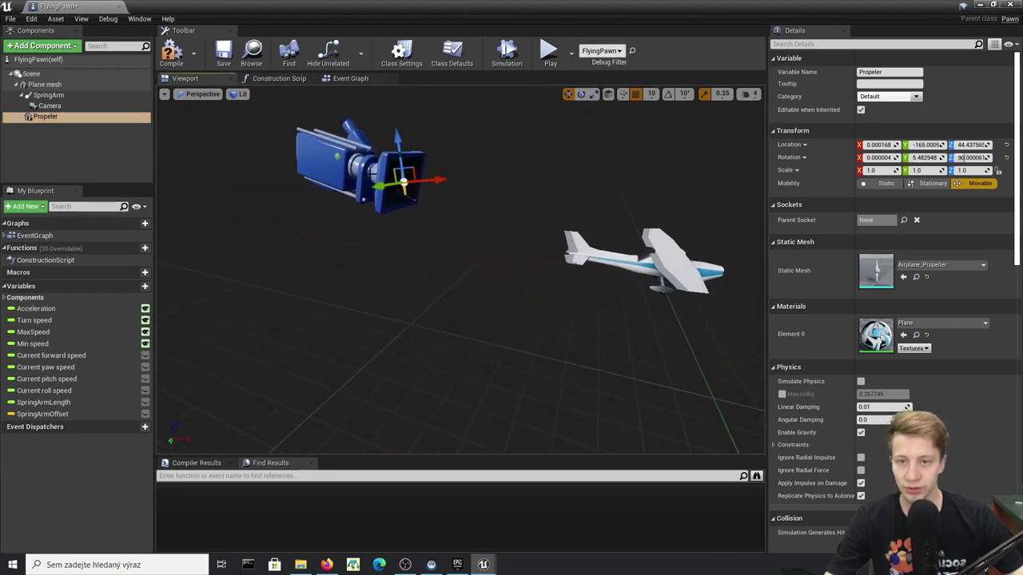
{"action": "key", "text": "d"}
{"action": "right_click_drag", "start_coordinate": [701, 241], "coordinate": [596, 214]}
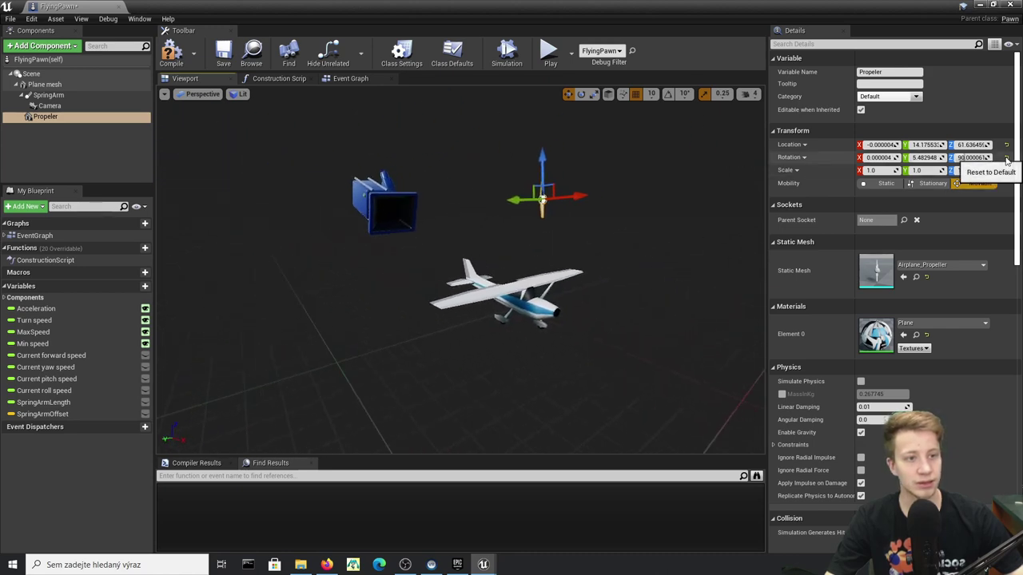
{"action": "left_click", "coordinate": [1007, 159]}
{"action": "left_click", "coordinate": [1007, 146]}
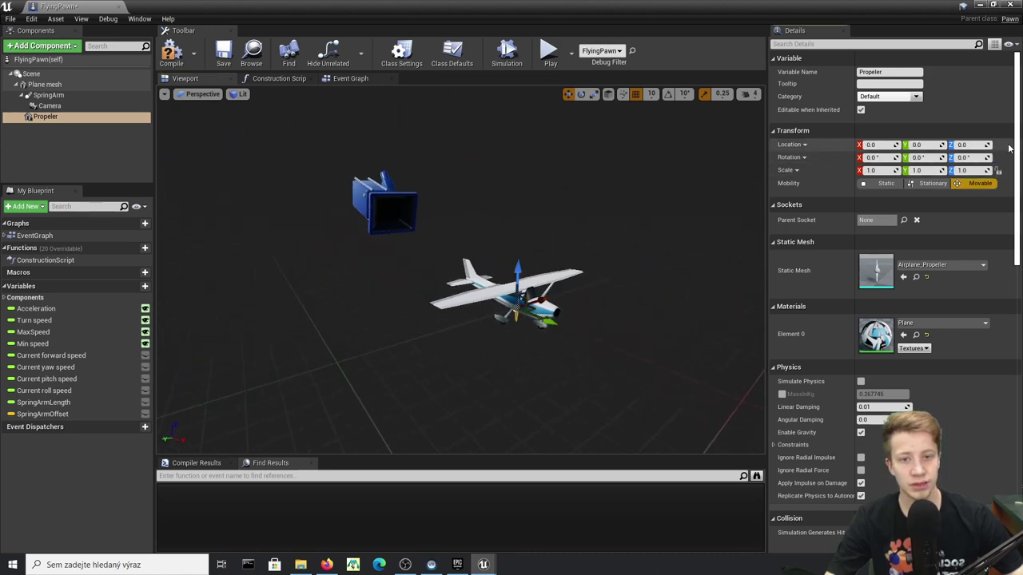
With grid and scale snapping off, move the propeller onto the airplane's nose at about Y 27.8 and Z 6.2.
{"action": "key", "text": "w"}
{"action": "right_click_drag", "start_coordinate": [640, 232], "coordinate": [503, 249]}
{"action": "key", "text": "d"}
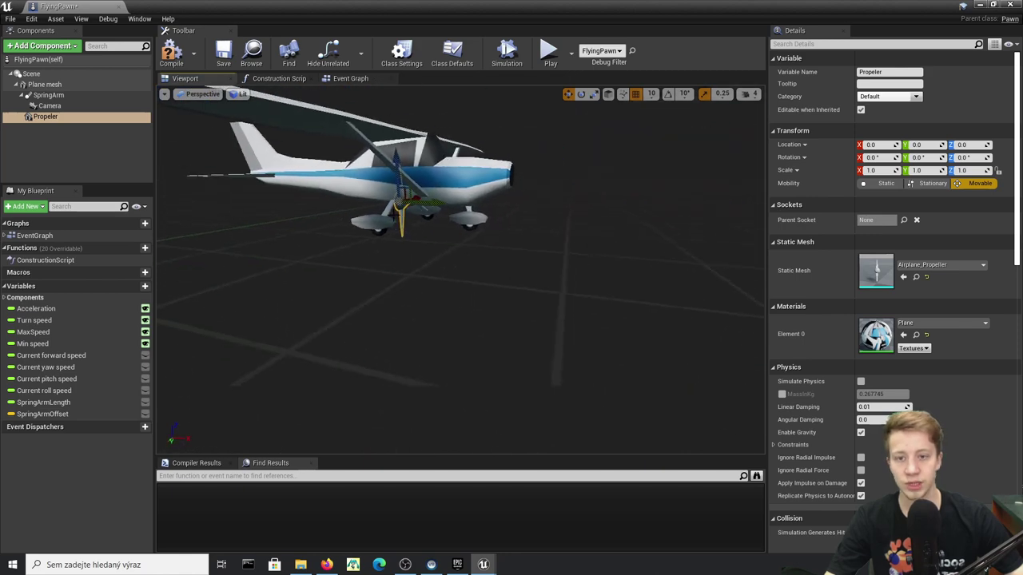
{"action": "left_click", "coordinate": [21, 95]}
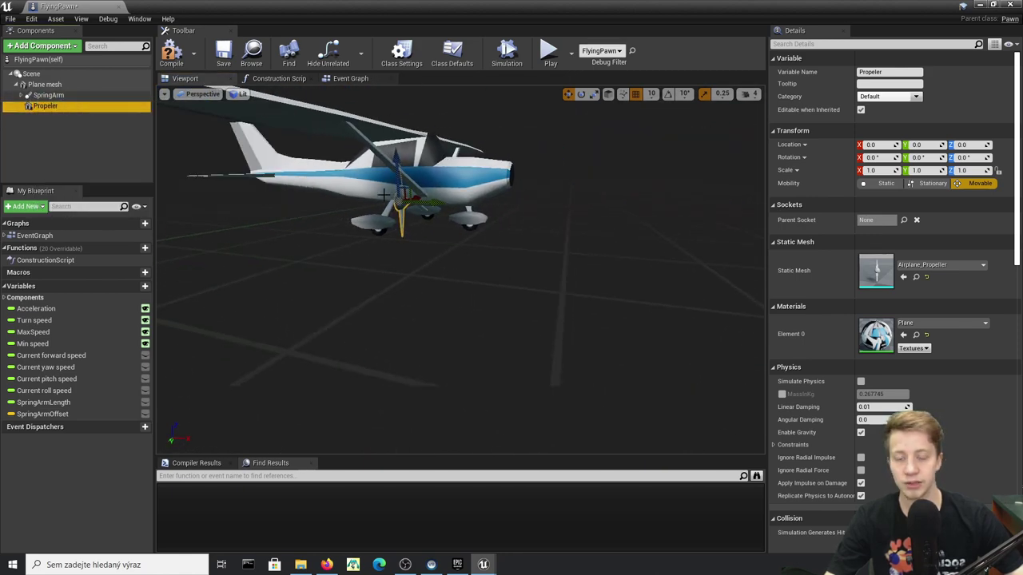
{"action": "left_click_drag", "start_coordinate": [426, 193], "coordinate": [448, 206]}
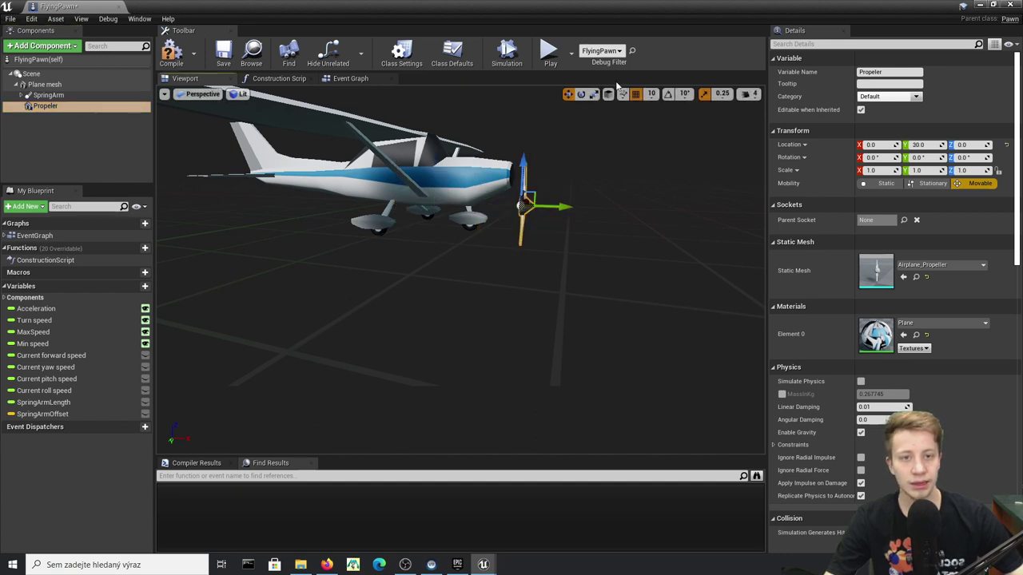
{"action": "left_click", "coordinate": [636, 94]}
{"action": "left_click", "coordinate": [704, 94]}
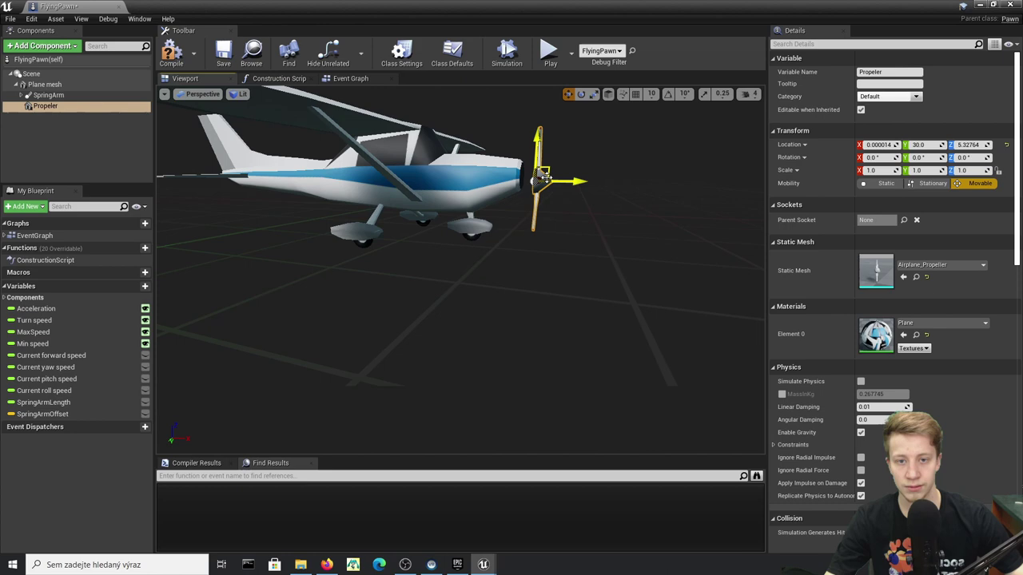
{"action": "right_click_drag", "start_coordinate": [547, 178], "coordinate": [487, 184]}
{"action": "left_click_drag", "start_coordinate": [562, 267], "coordinate": [554, 267]}
Test-rotate the propeller on the airplane's nose and undo the rotation.
{"action": "key", "text": "e"}
{"action": "left_click_drag", "start_coordinate": [380, 225], "coordinate": [369, 250]}
{"action": "key", "text": "ctrl+z"}
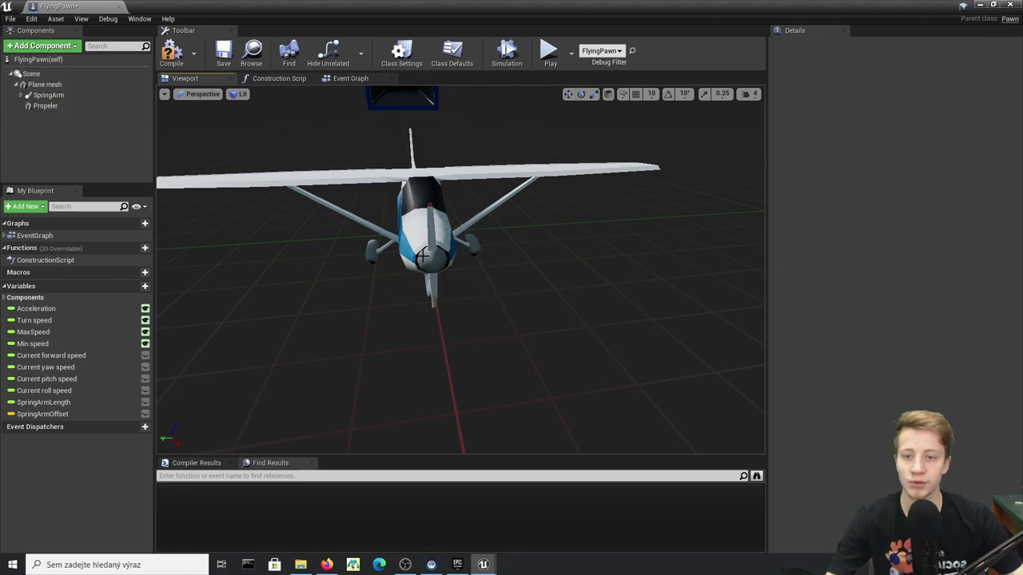
With the propeller selected, open the Event Graph and bring the forward speed and steering rotation section into view.
{"action": "left_click", "coordinate": [437, 260]}
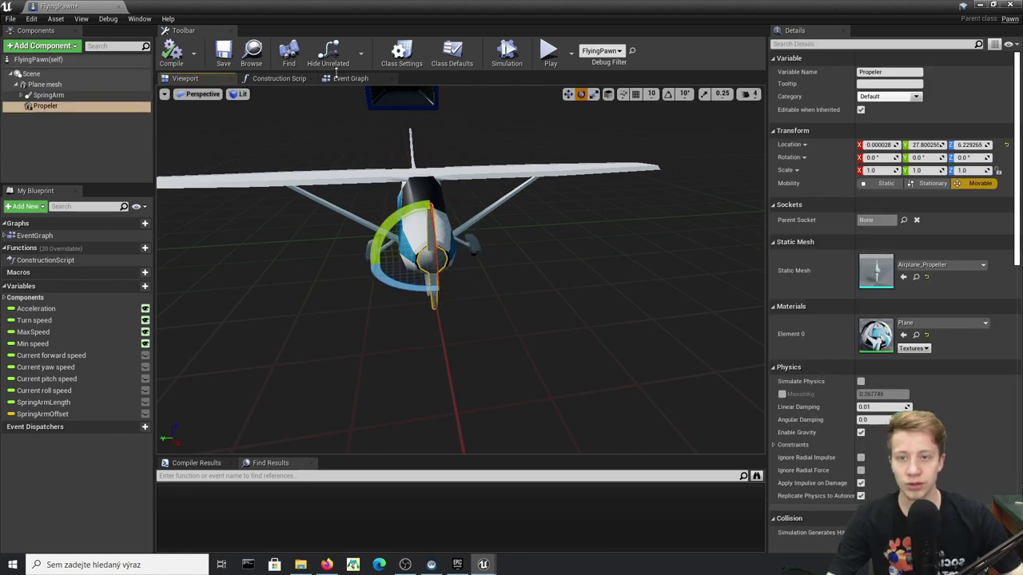
{"action": "left_click", "coordinate": [340, 77]}
{"action": "scroll", "coordinate": [497, 205], "scroll_direction": "down", "scroll_amount": 4}
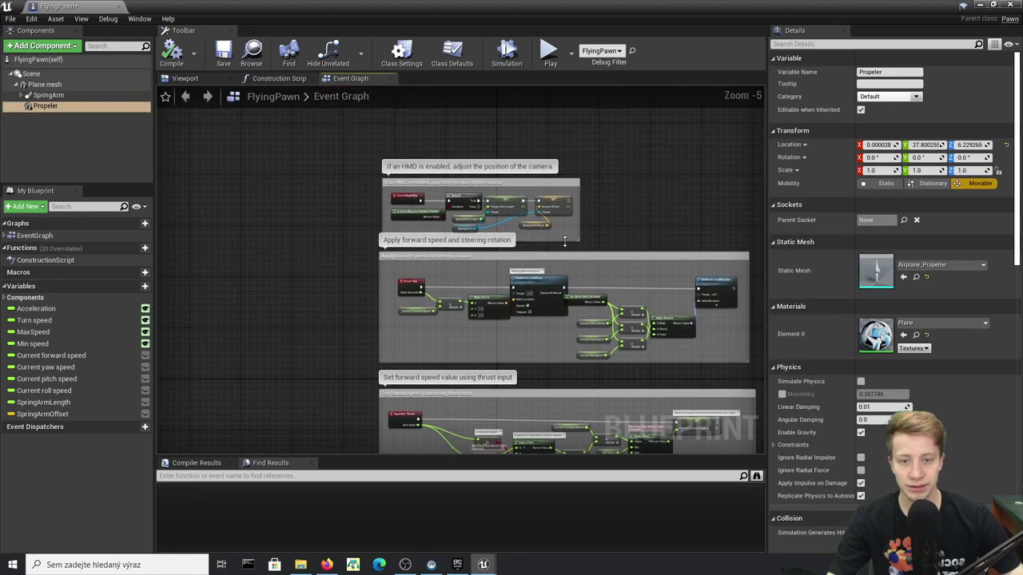
{"action": "right_click_drag", "start_coordinate": [565, 241], "coordinate": [595, 258]}
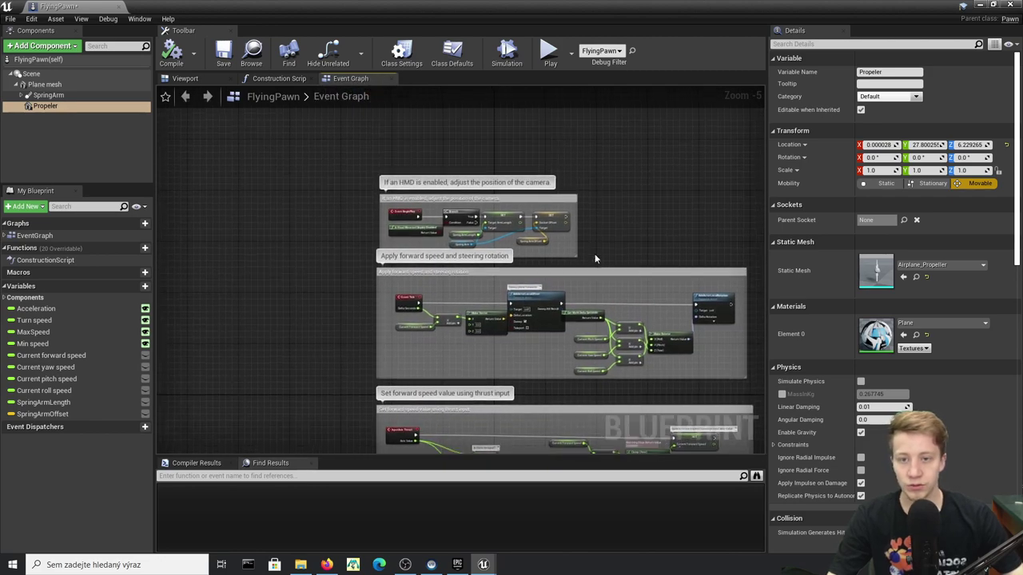